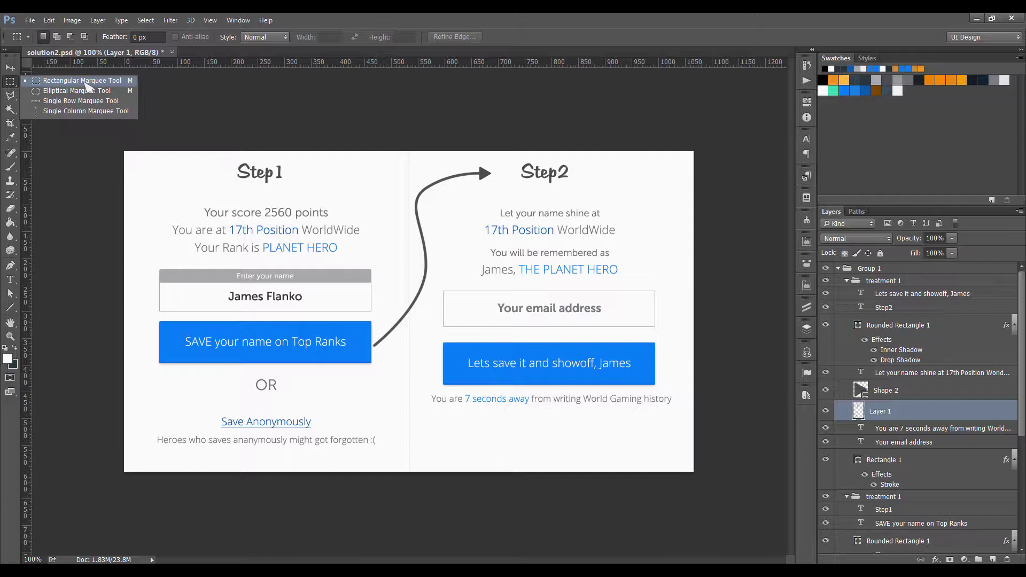
Step: Draw a rectangular marquee selection of about 505 x 579 pixels around the Step1 panel
left_click(85, 83)
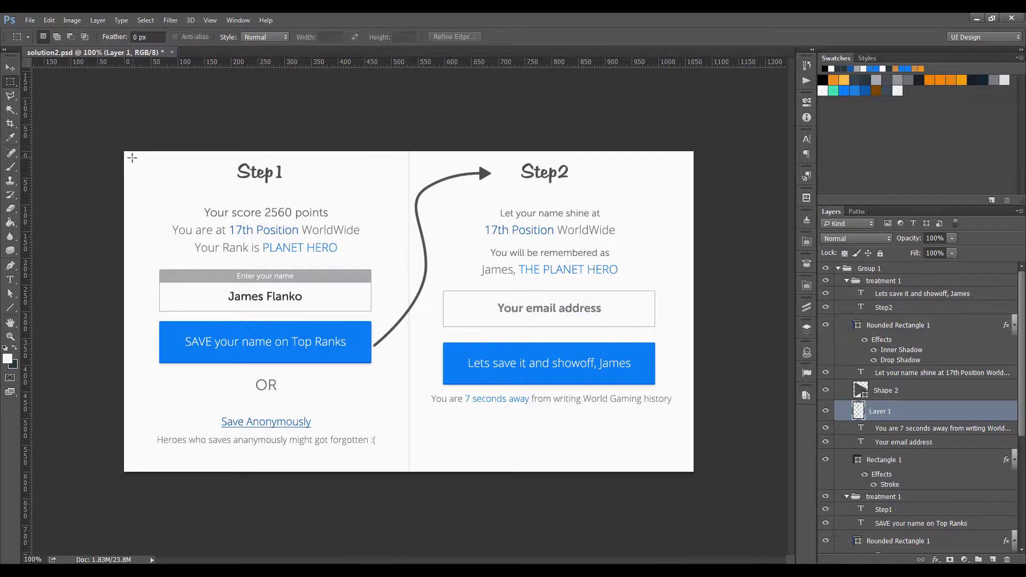
left_click_drag(132, 157, 402, 467)
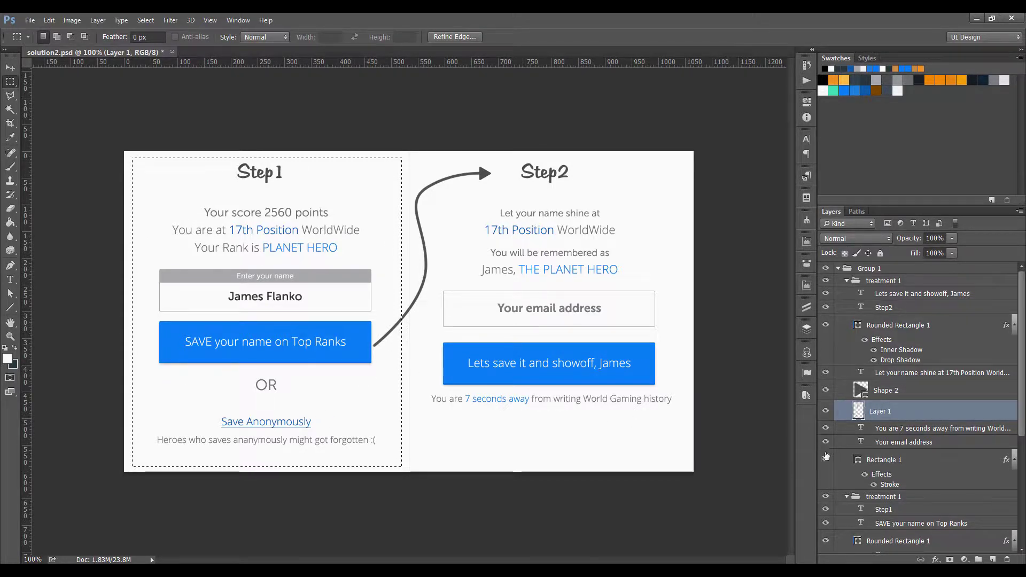
Step: Select Group 1, toggle its visibility off and on, and try to copy the marquee area with the plain Copy command
left_click(843, 269)
left_click(827, 268)
left_click(827, 268)
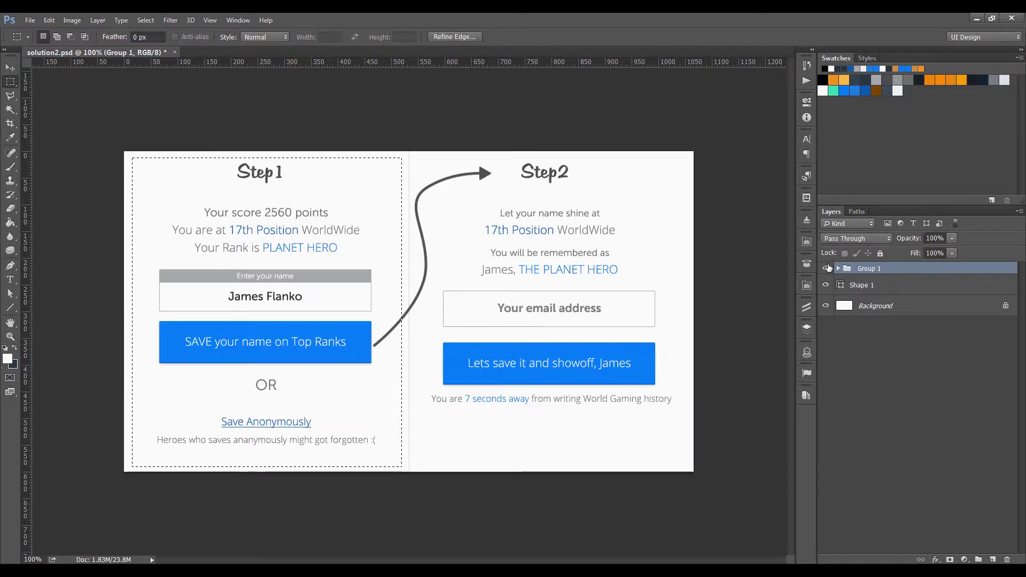
left_click(838, 269, "alt")
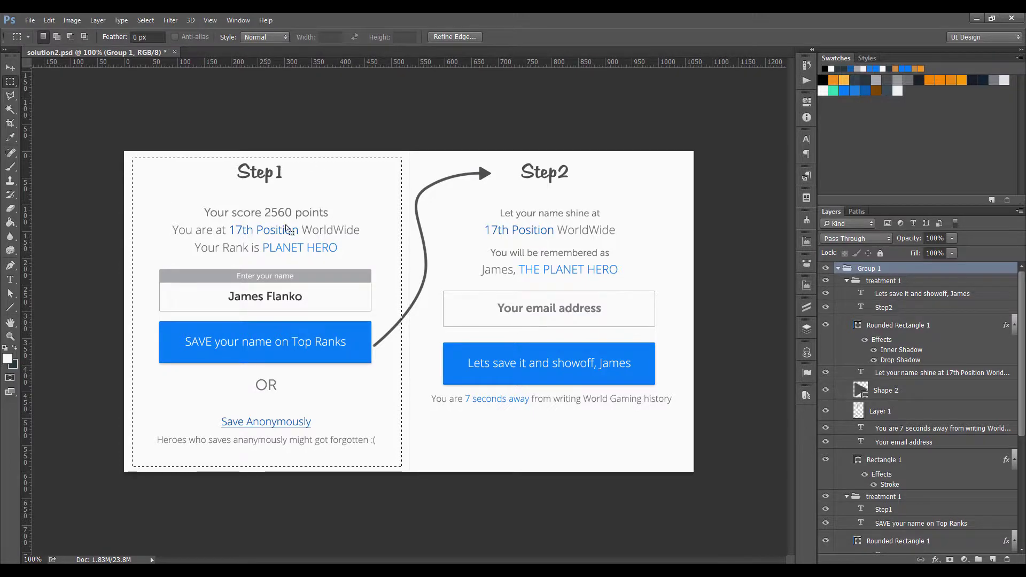
left_click(49, 20)
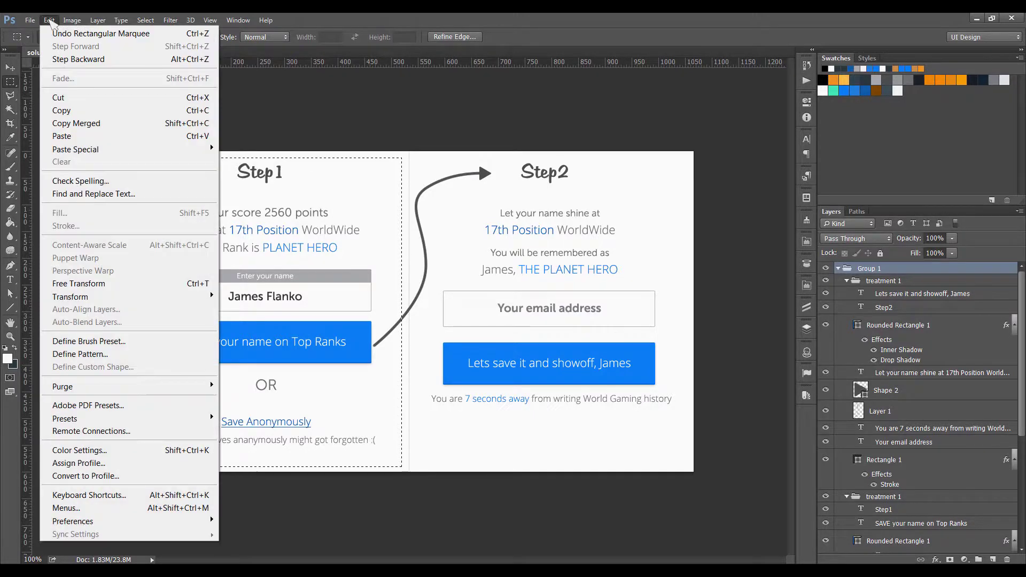
left_click(63, 110)
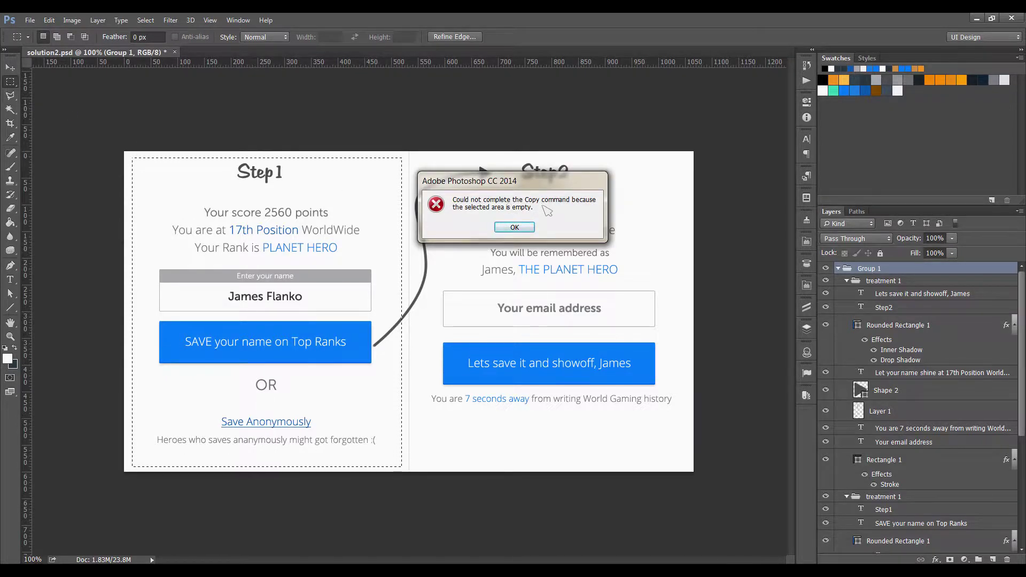
left_click(515, 227)
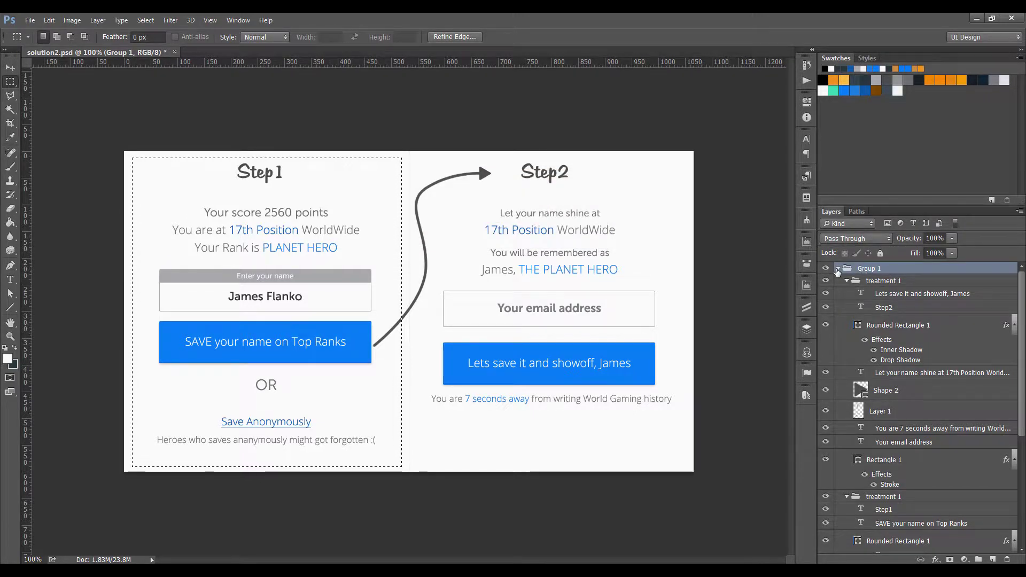
Step: Collapse both treatment 1 groups and select the Shape 1 layer
left_click(847, 281)
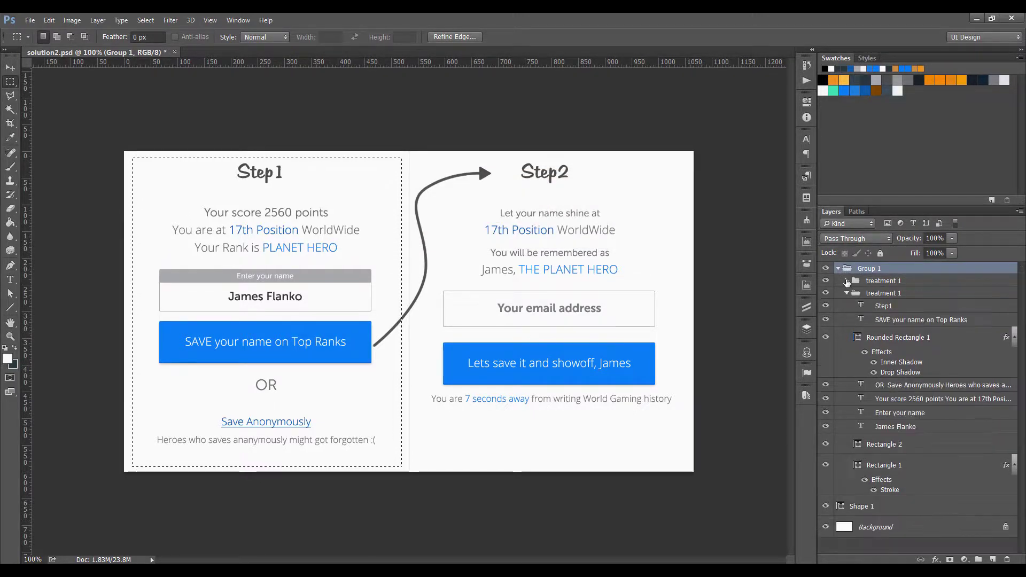
left_click(847, 293)
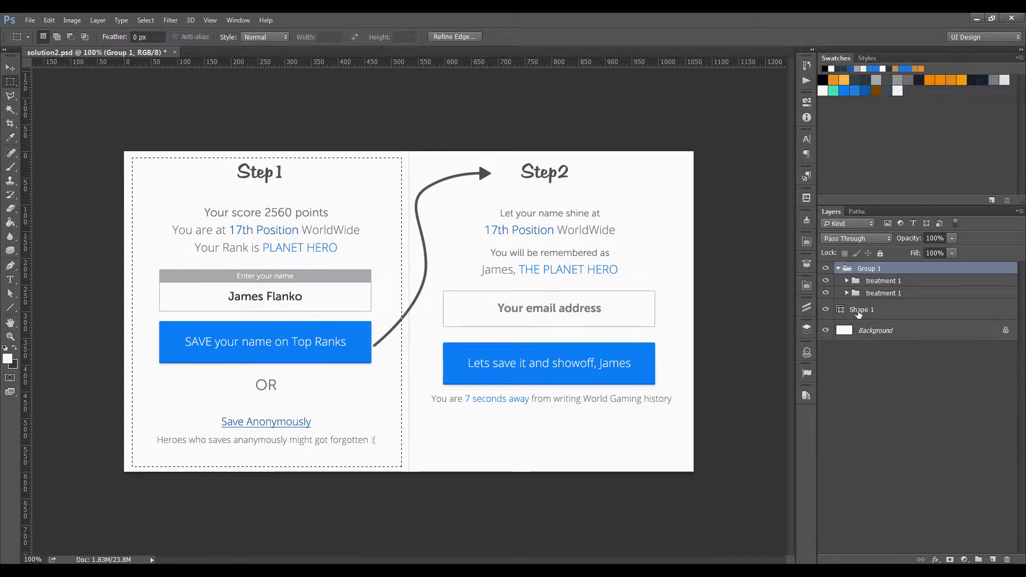
left_click(858, 312)
left_click(49, 19)
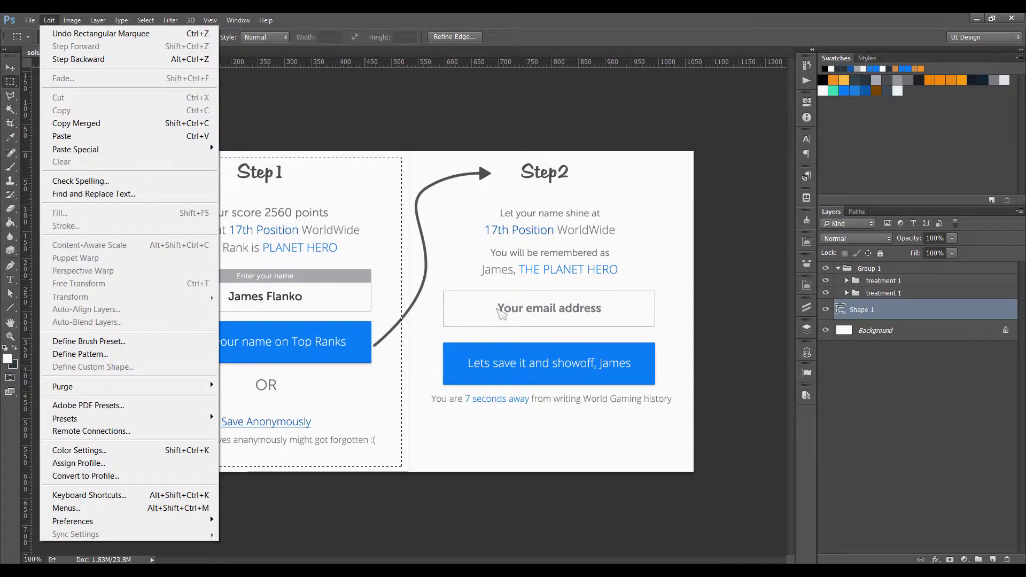
left_click(851, 321)
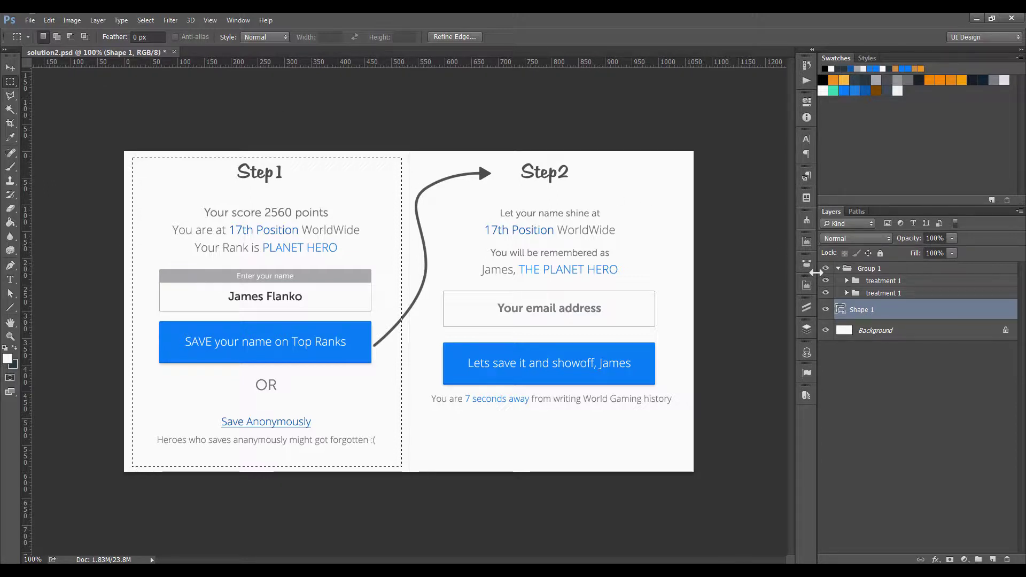
Step: Copy the marquee area with Copy Merged and paste it into a new 505 x 579 pixel document with a white background
left_click(49, 19)
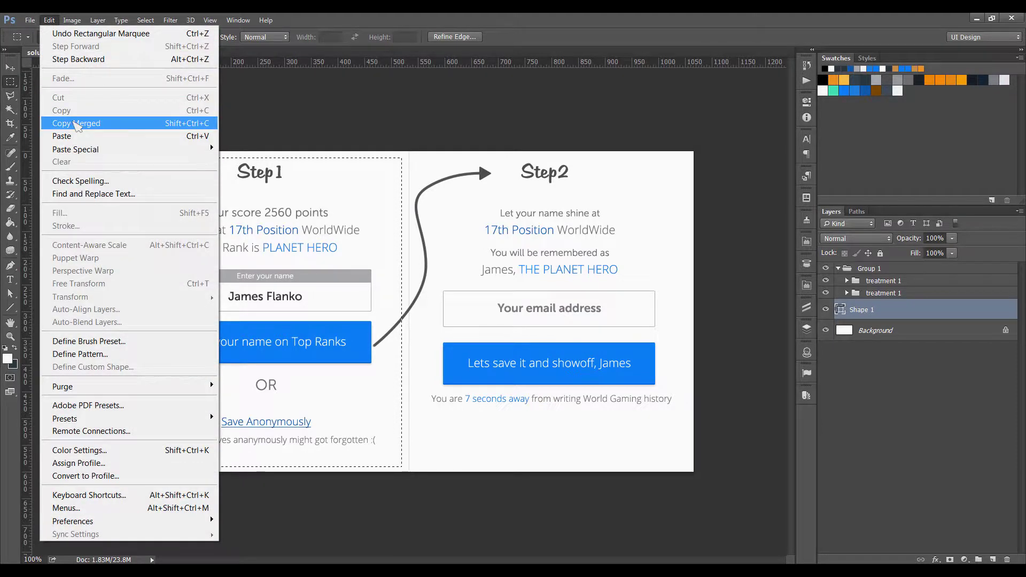
left_click(77, 124)
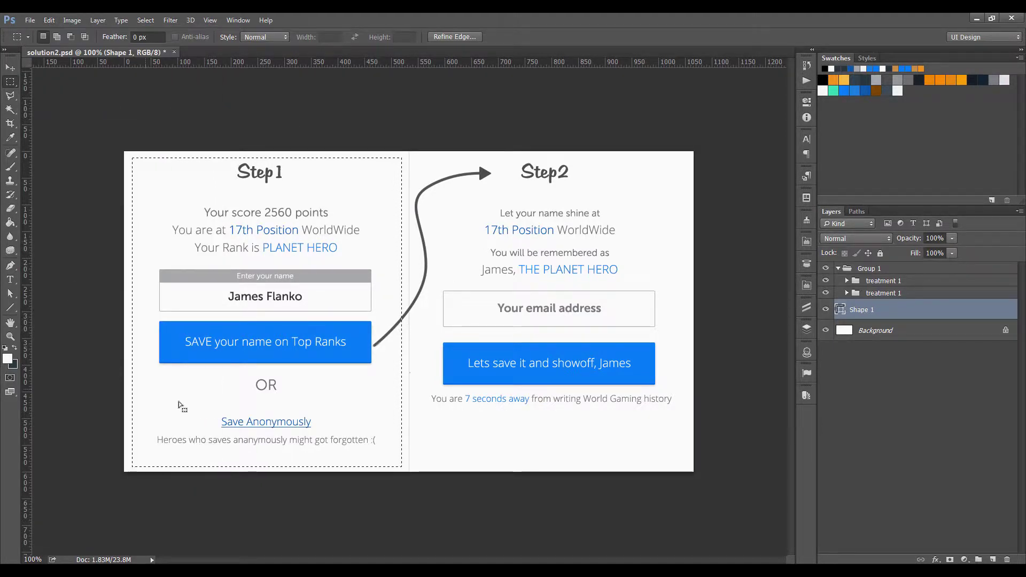
left_click(30, 21)
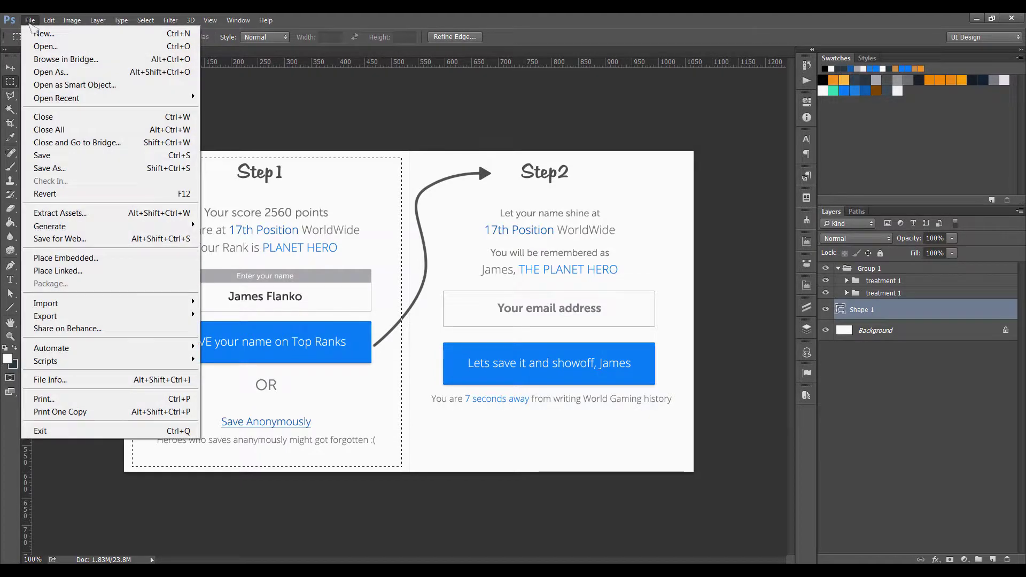
left_click(43, 31)
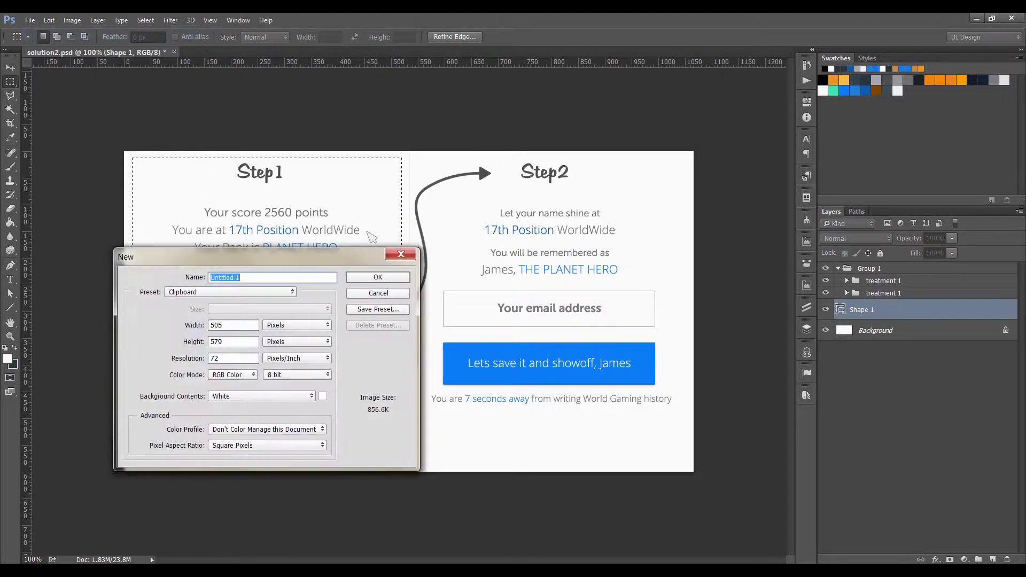
left_click(244, 322)
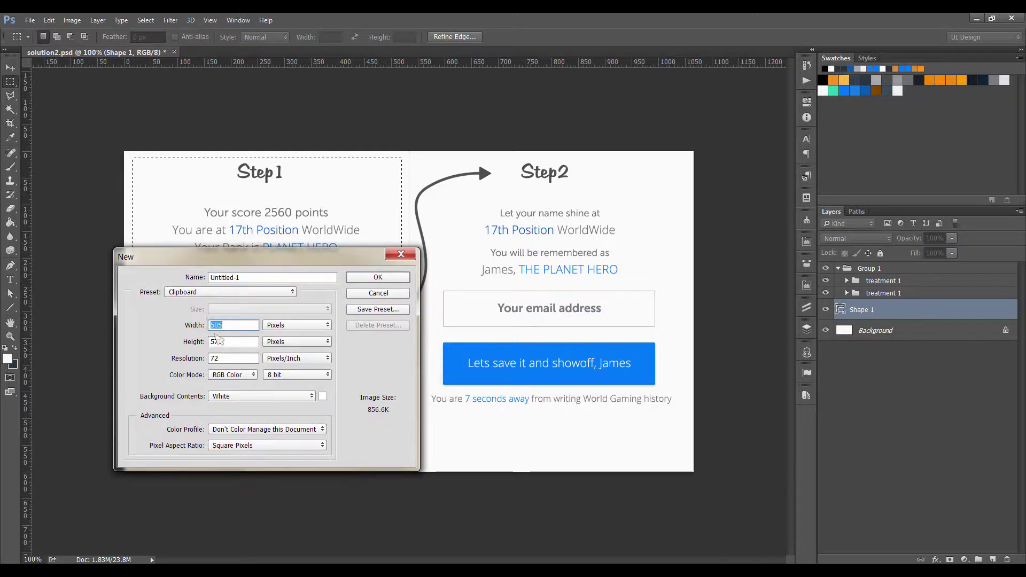
left_click(365, 279)
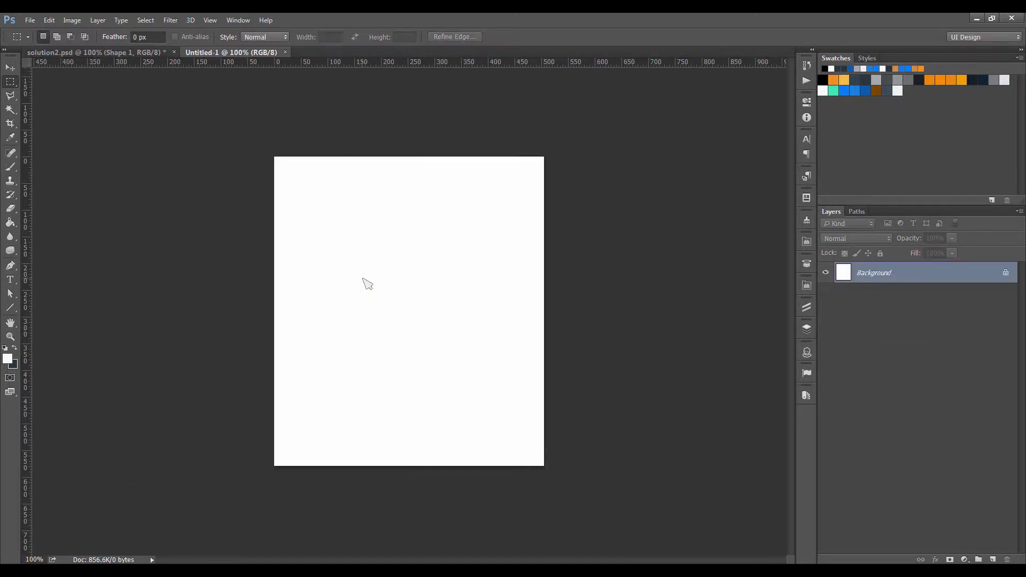
key("ctrl+v")
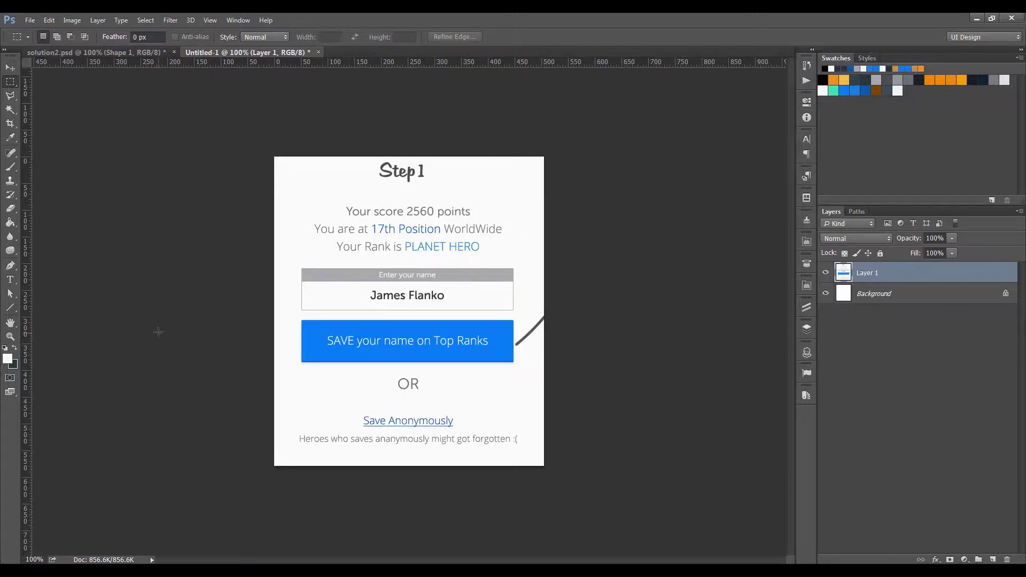
Step: Close the new document without saving and clear the marquee selection in solution2.psd
left_click(319, 52)
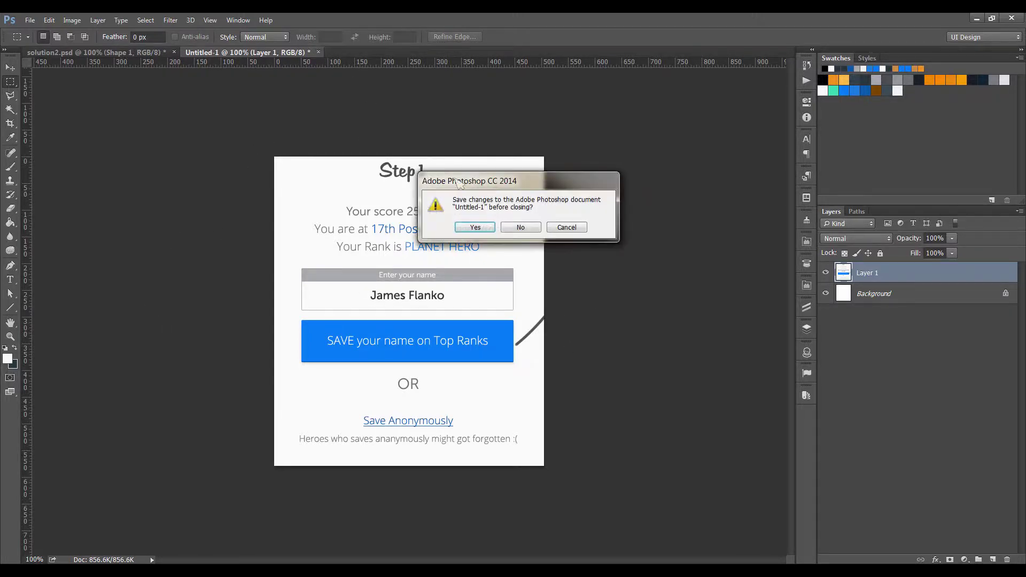
left_click(518, 227)
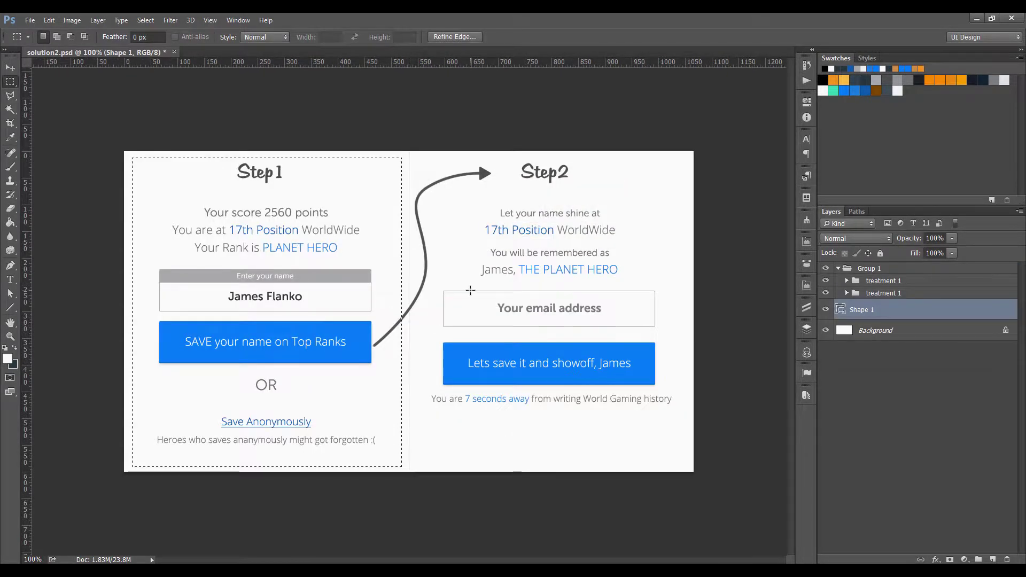
key("ctrl+d")
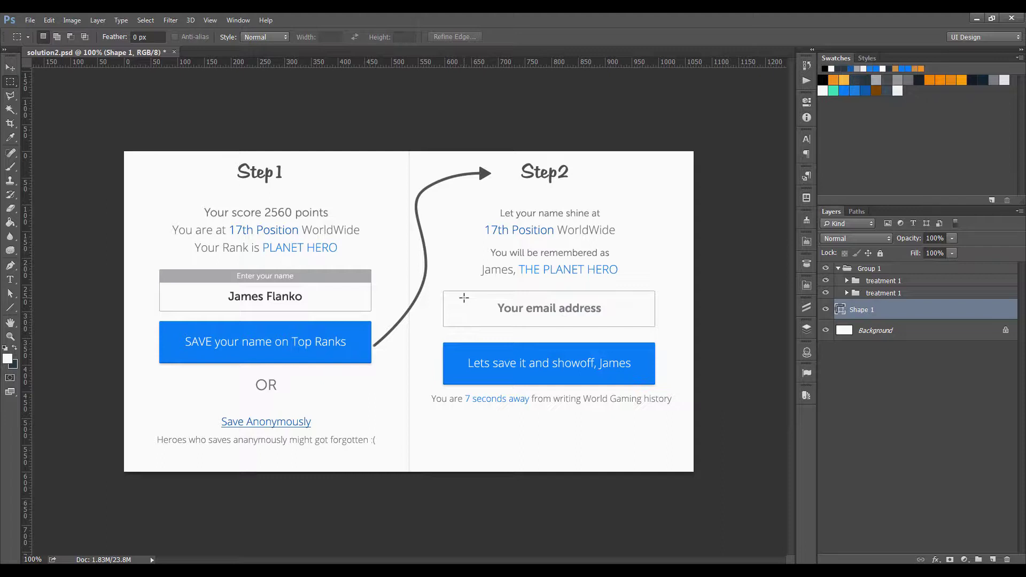
Step: Select the blue "SAVE your name on Top Ranks" button's rounded rectangle with the Move tool and load its outline as a selection
key("v")
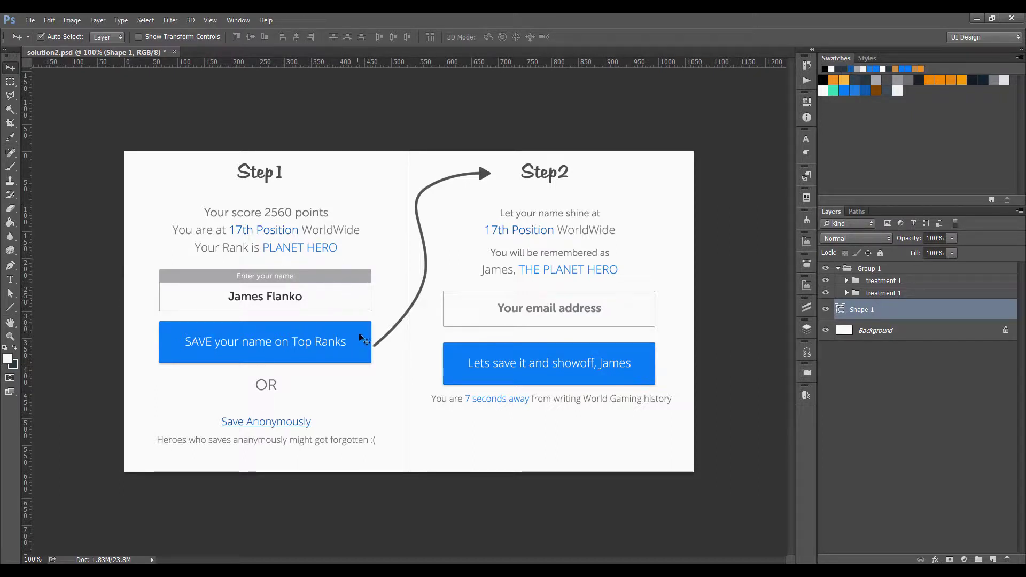
left_click(361, 347)
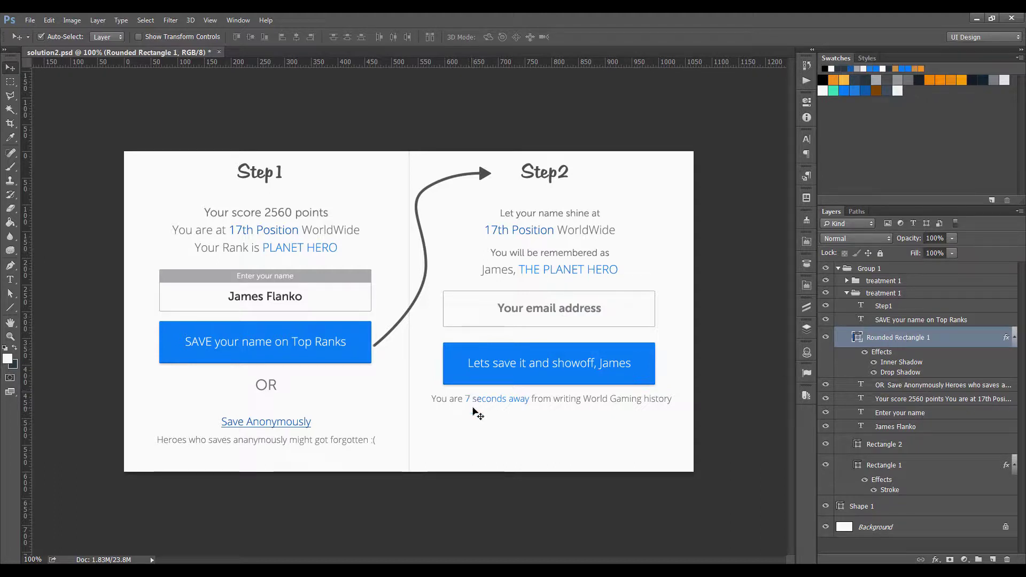
key("ctrl")
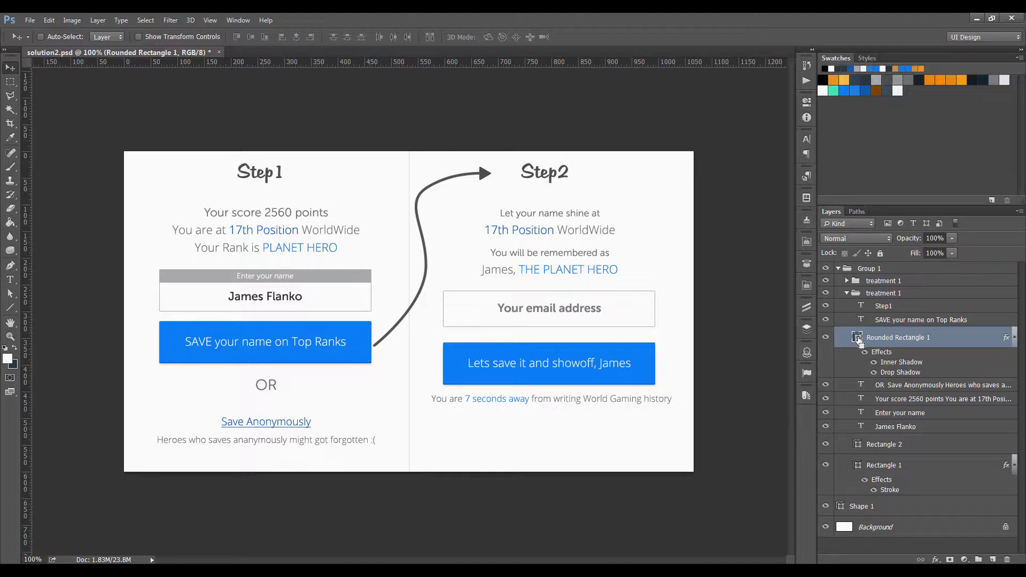
left_click(858, 338, "ctrl")
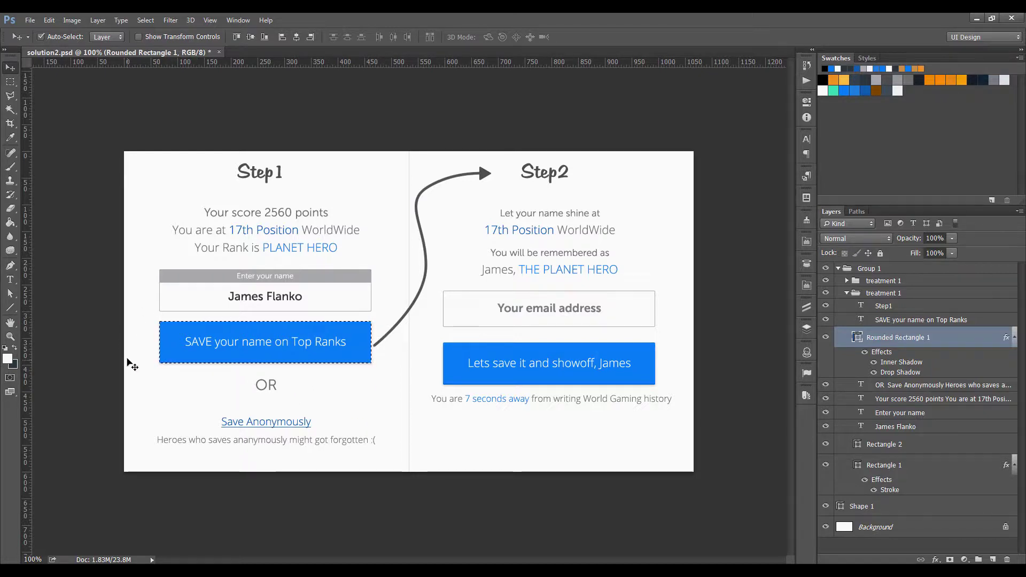
Step: Expand the button outline selection by 3 pixels
left_click(171, 22)
mouse_move(145, 23)
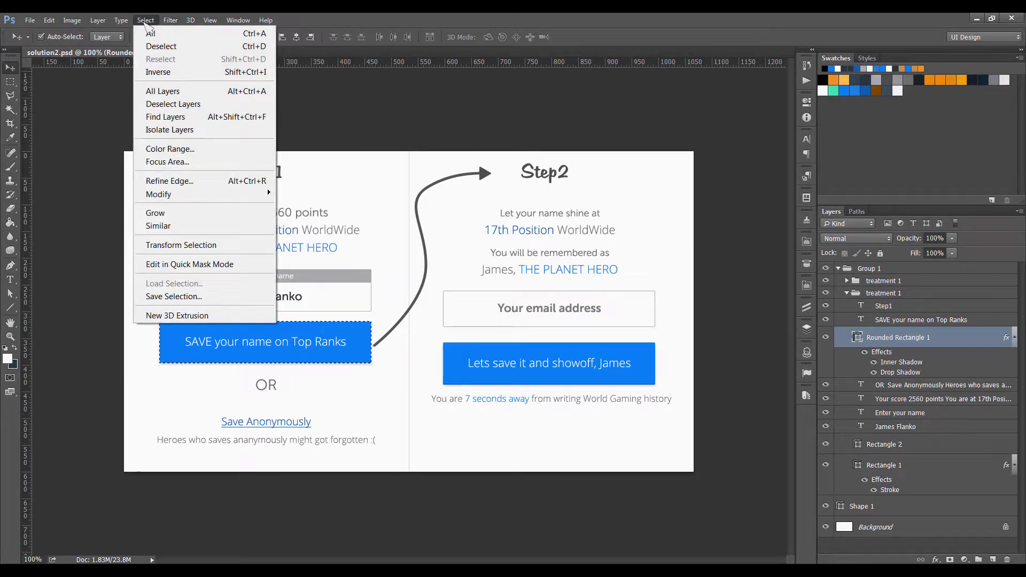
mouse_move(256, 194)
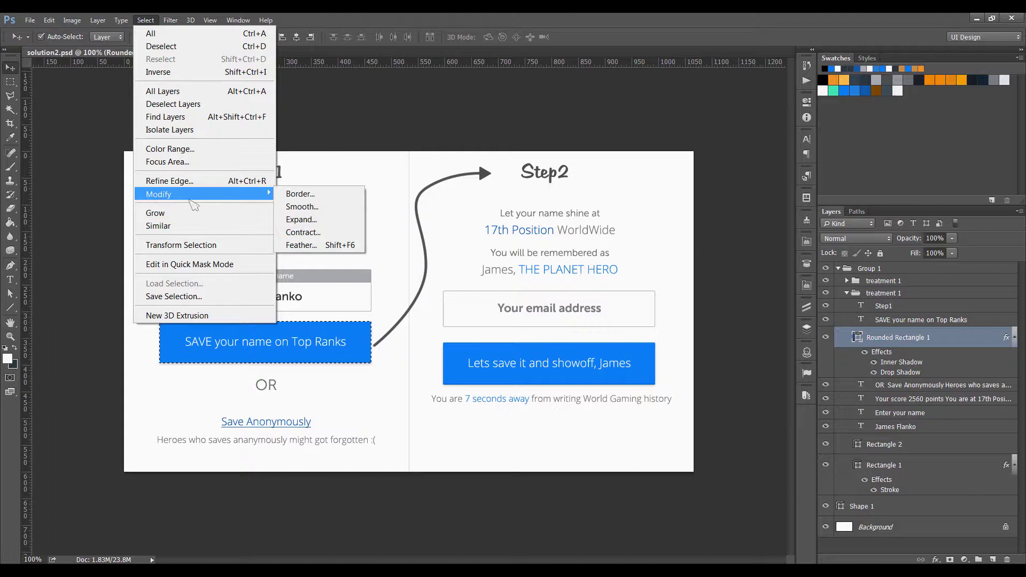
left_click(302, 220)
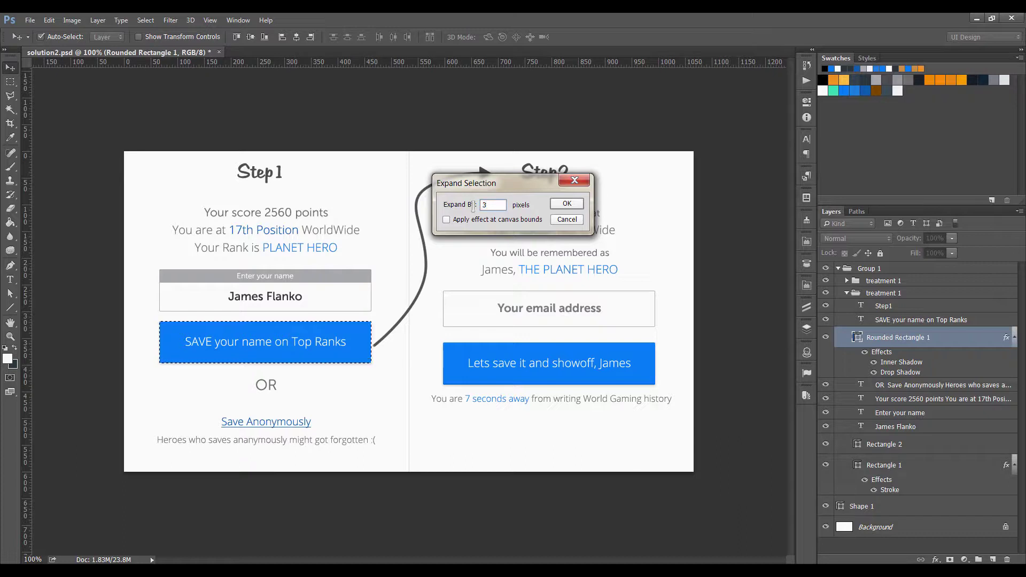
left_click(563, 205)
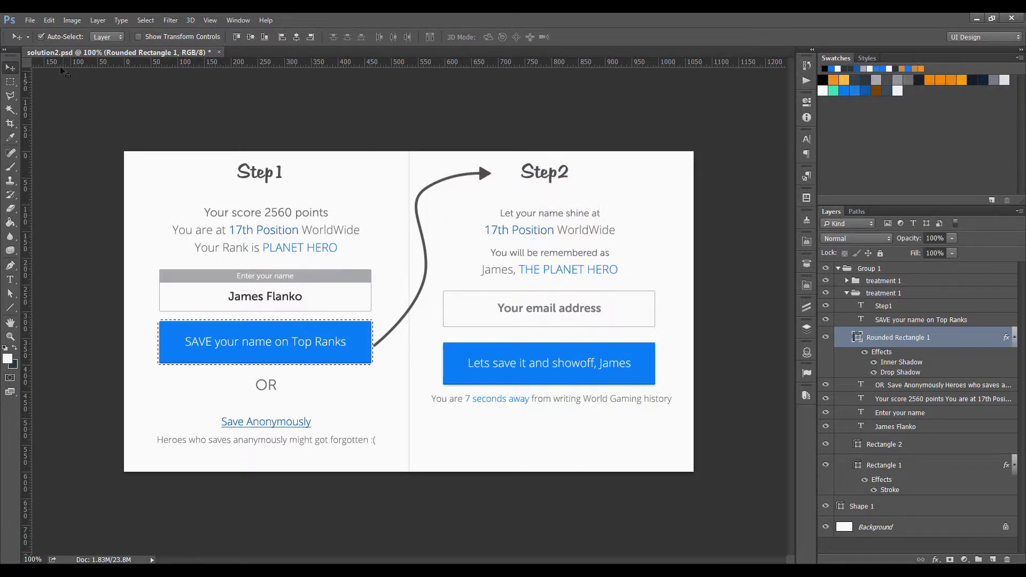
Step: Copy the expanded button area with Copy Merged and paste it into a new clipboard-sized document
left_click(48, 20)
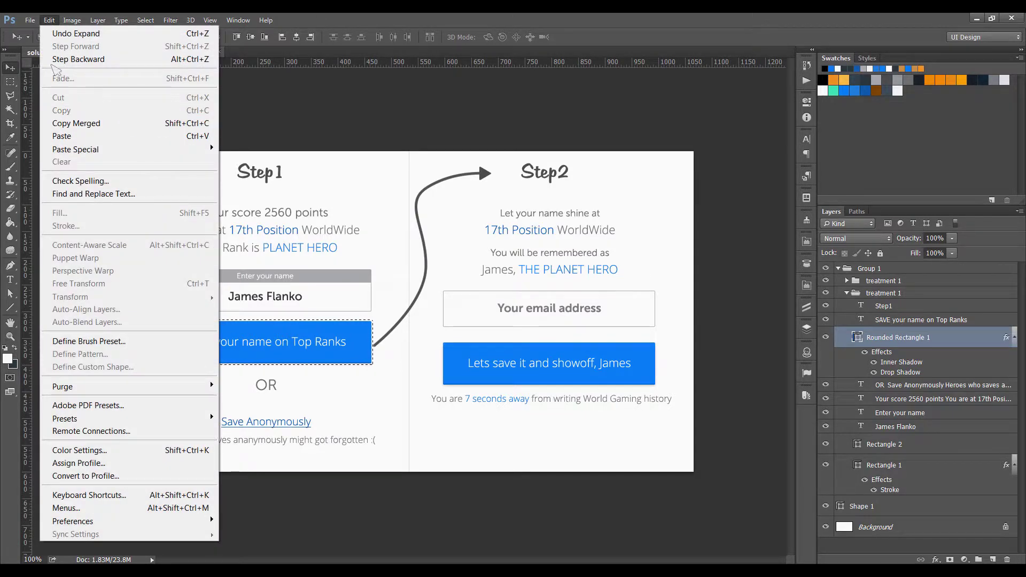
left_click(75, 123)
left_click(30, 20)
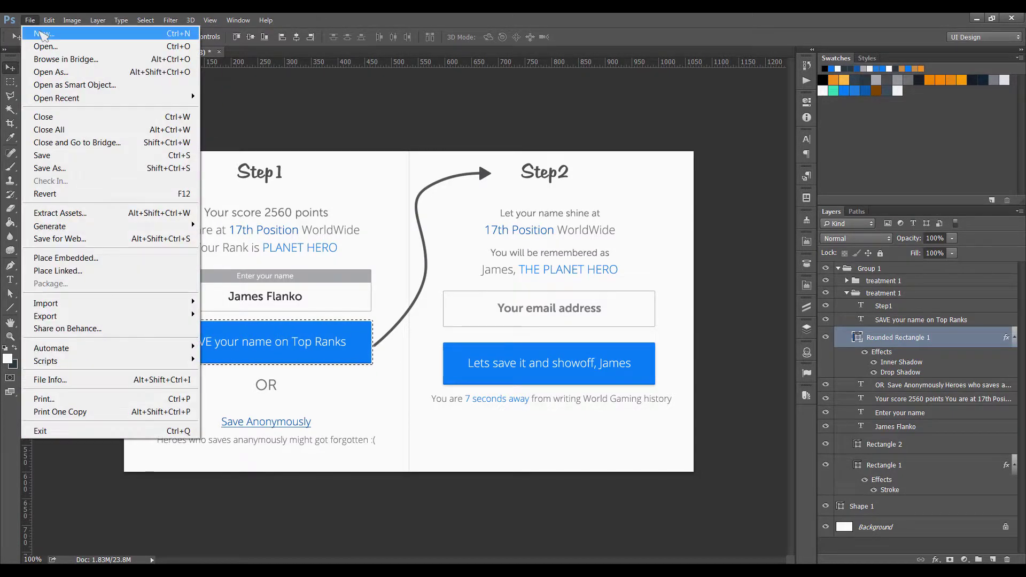
left_click(42, 32)
left_click(352, 280)
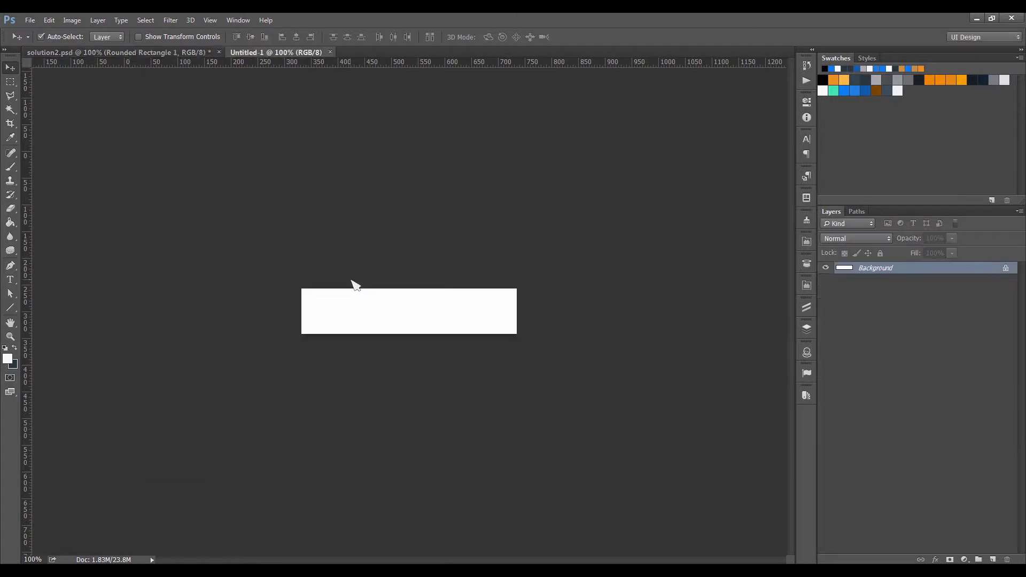
key("ctrl+v")
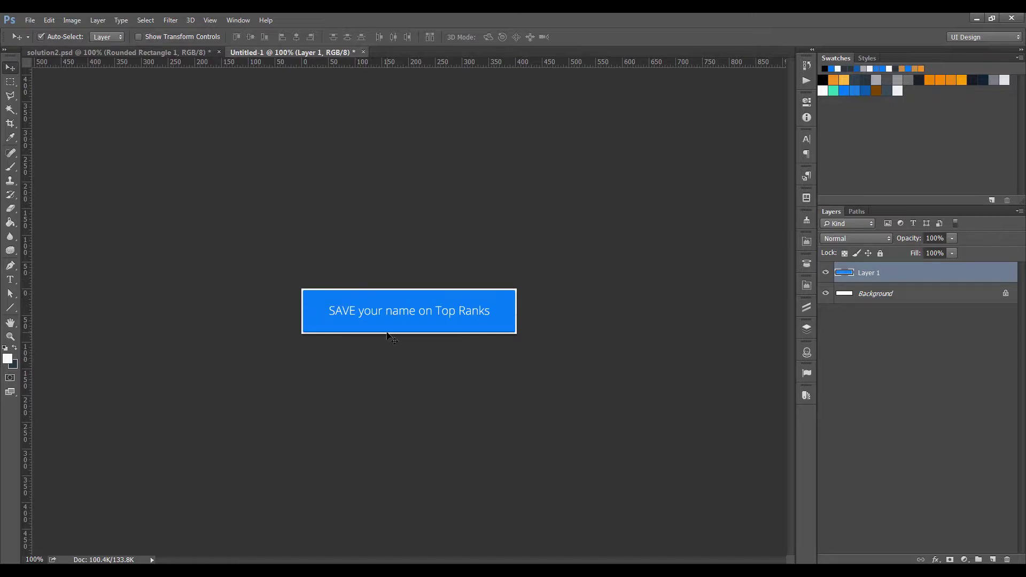
key("ctrl+plus")
key("ctrl+plus")
key("ctrl+plus")
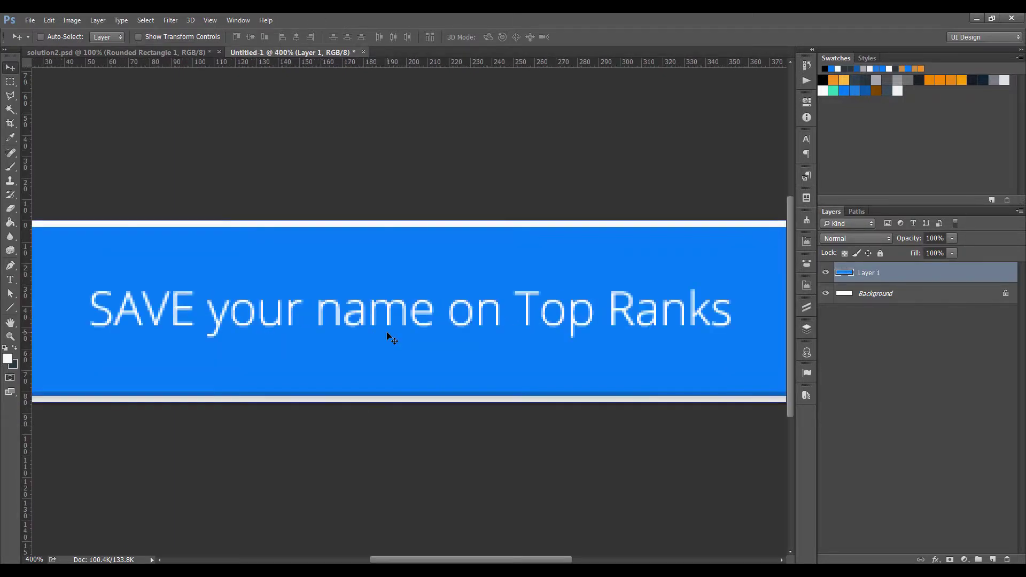
key("ctrl")
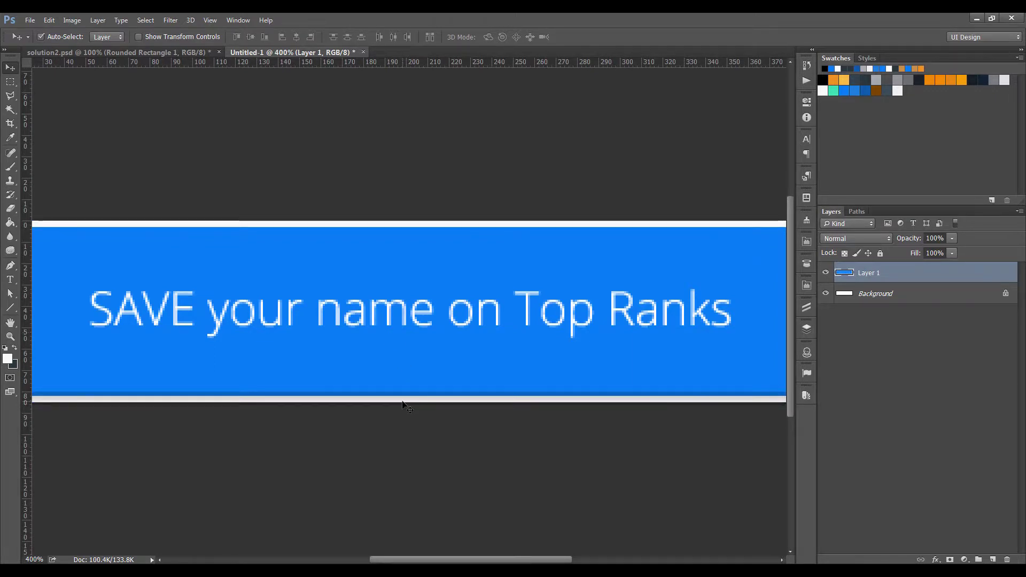
Step: Close the new document holding the merged button copy without saving it
key("ctrl+minus")
key("ctrl+minus")
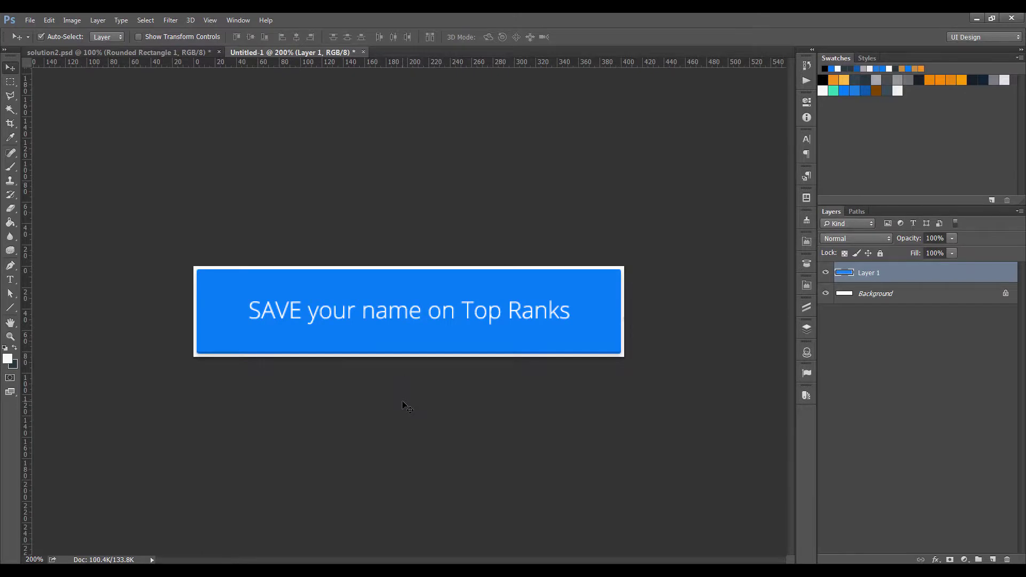
left_click(363, 52)
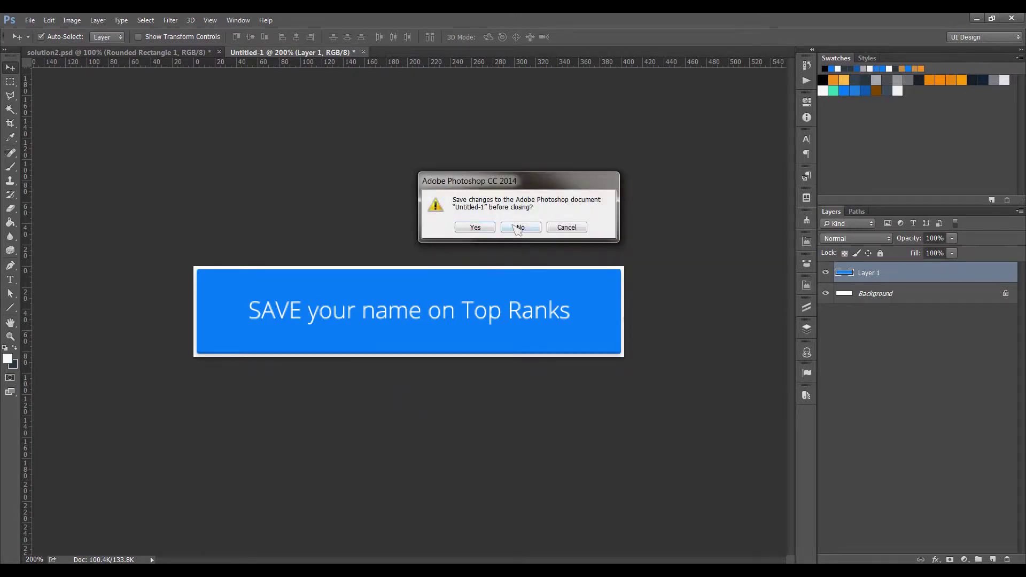
left_click(515, 229)
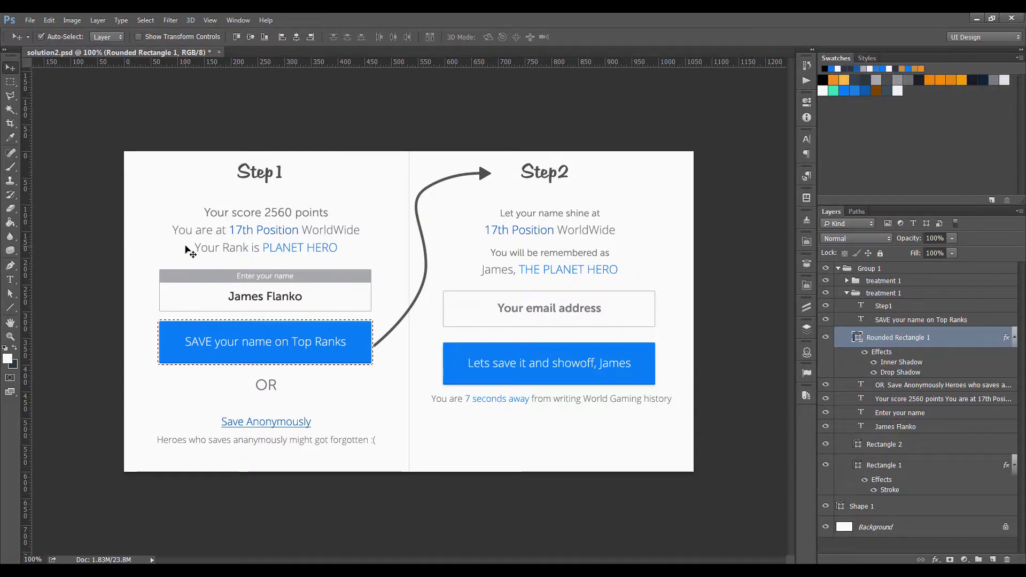
Step: Invert the expanded button selection and paste a merged copy of it into a new 1066 x 600 pixel document
left_click(145, 20)
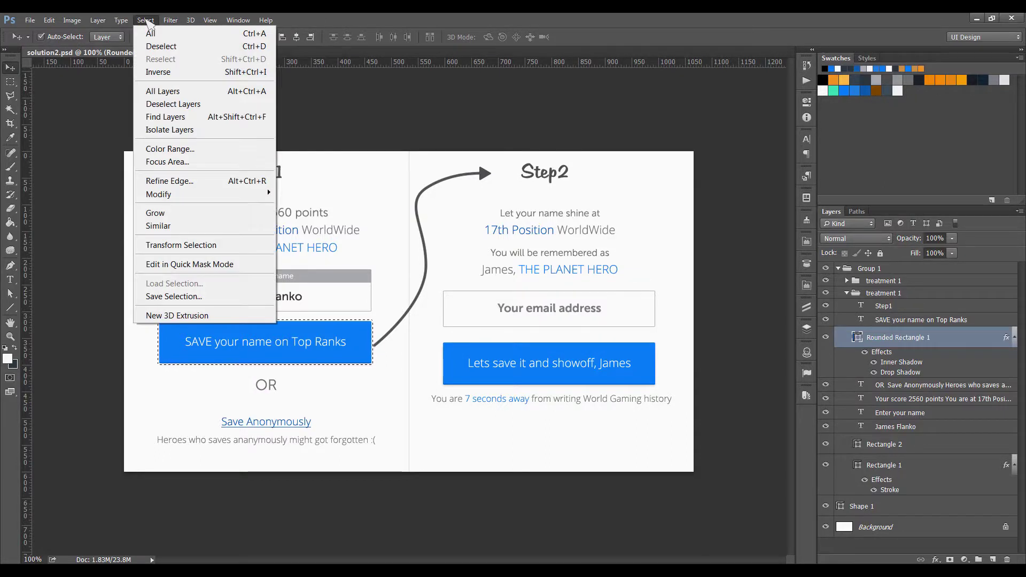
left_click(157, 72)
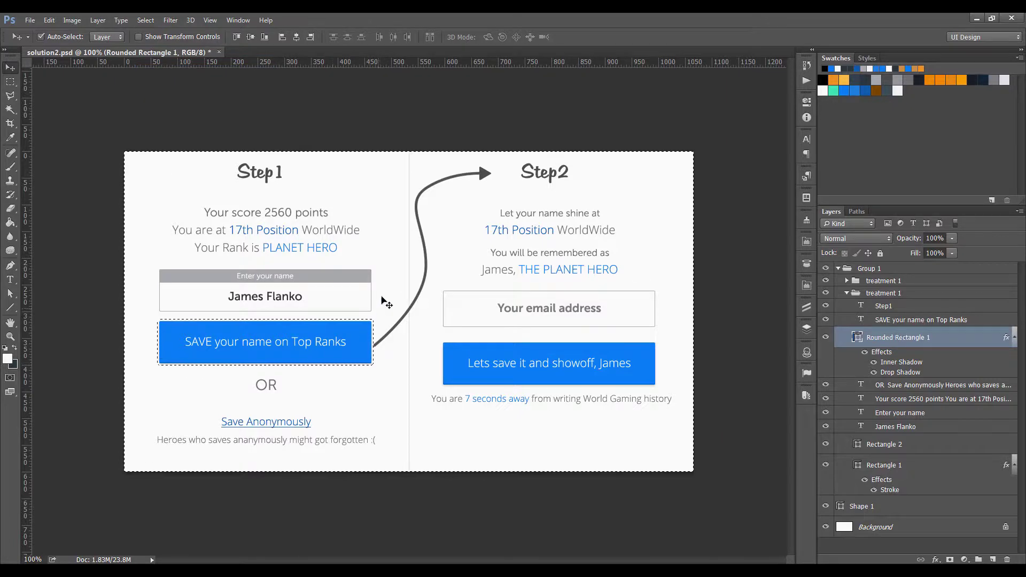
left_click(49, 19)
left_click(76, 123)
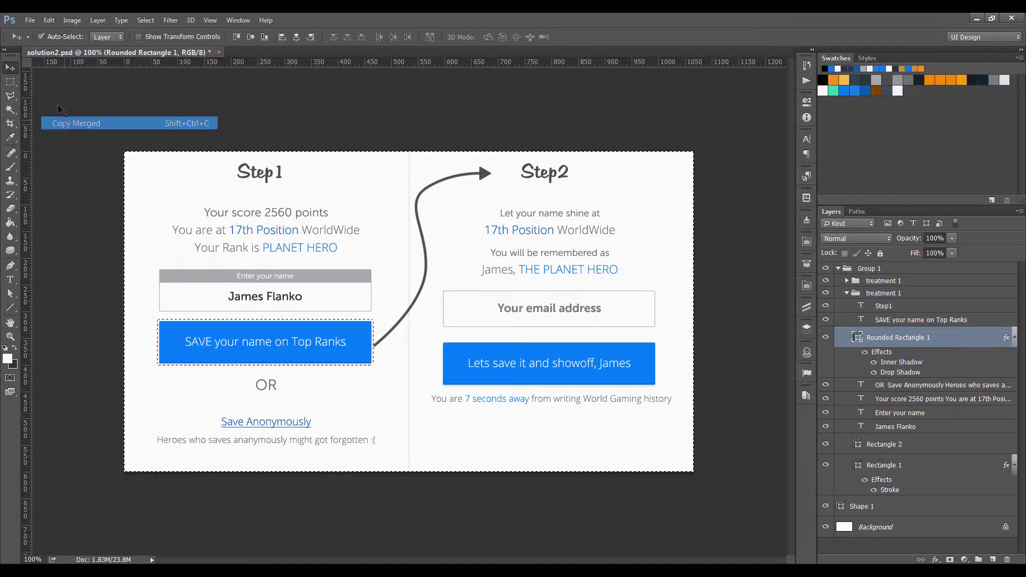
left_click(30, 19)
left_click(33, 34)
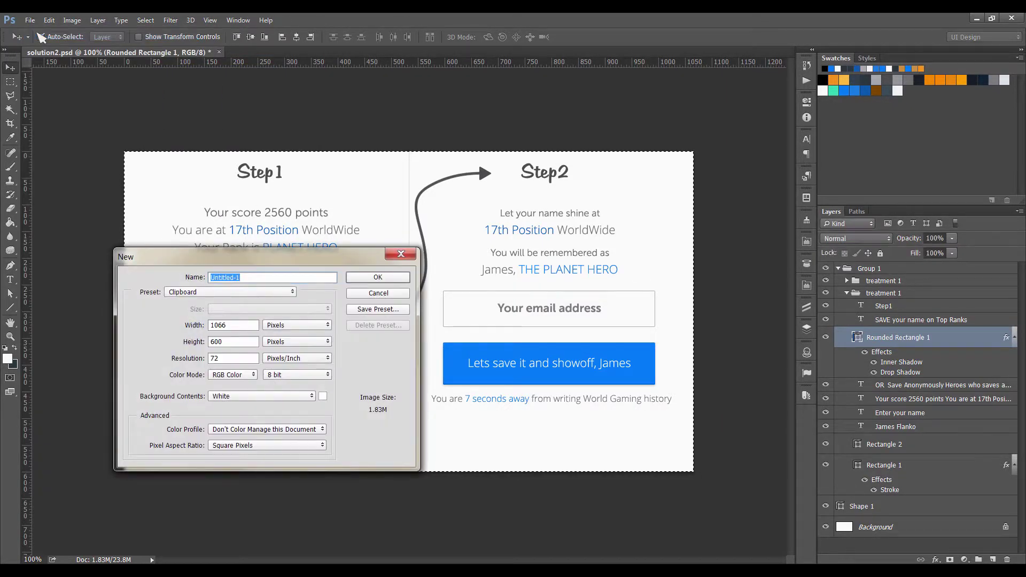
key("Return")
key("ctrl+v")
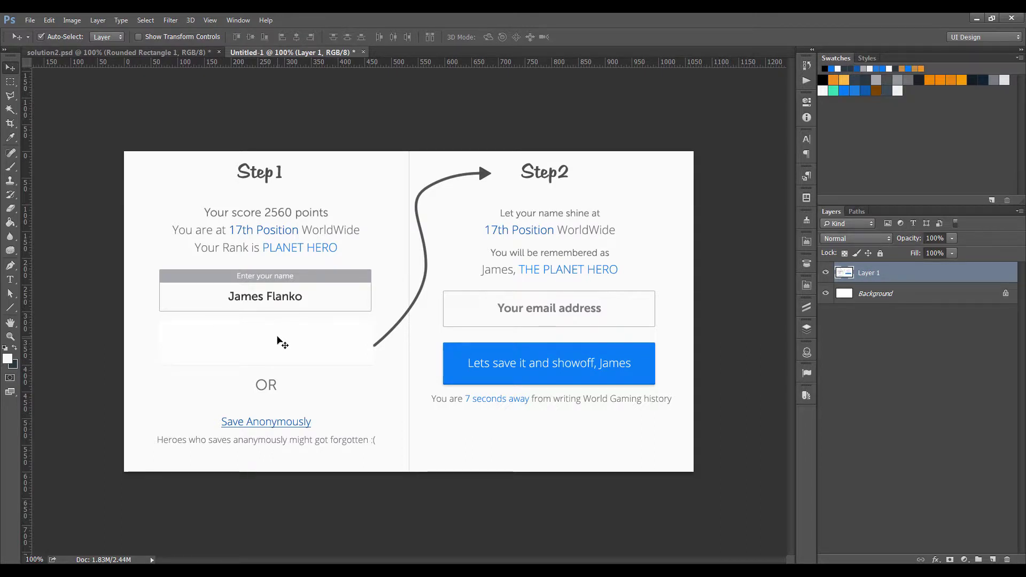
Step: Close the new document without saving and clear the inverted selection in solution2.psd
left_click(363, 52)
left_click(528, 229)
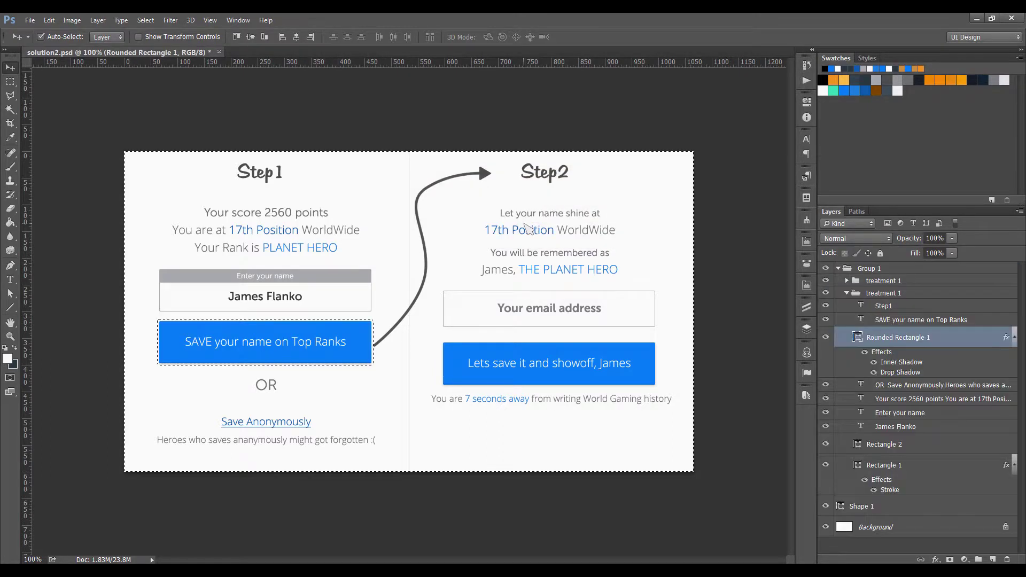
key("ctrl+d")
key("m")
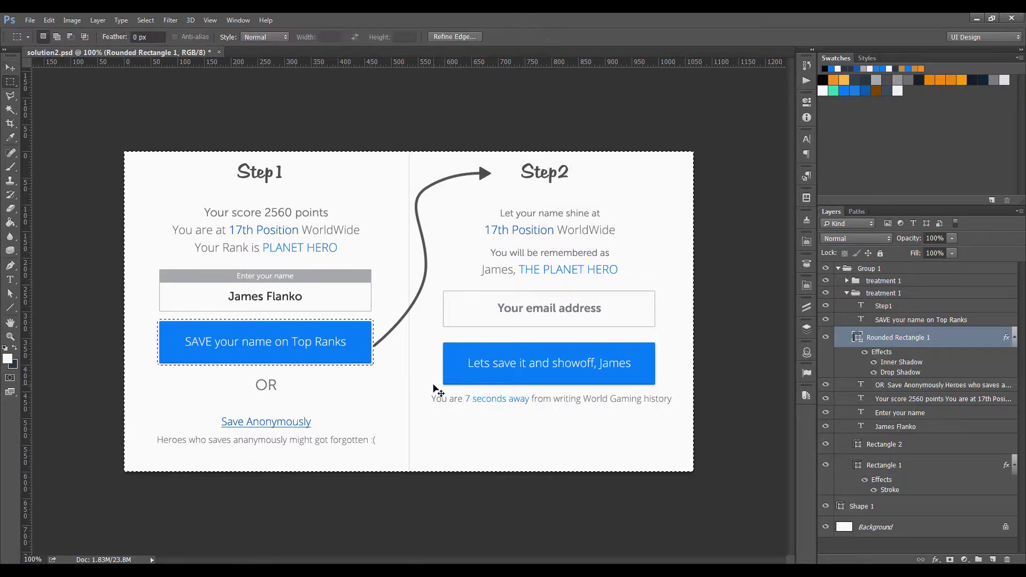
key("v")
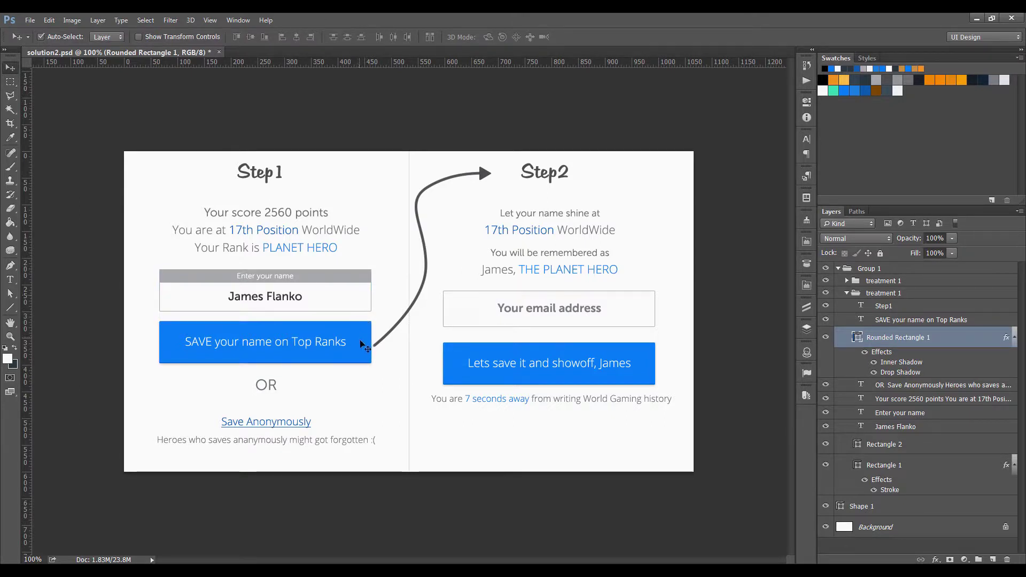
Step: Load the Rounded Rectangle 1 outline as a selection and place guides along all four edges of the button
key("ctrl+t")
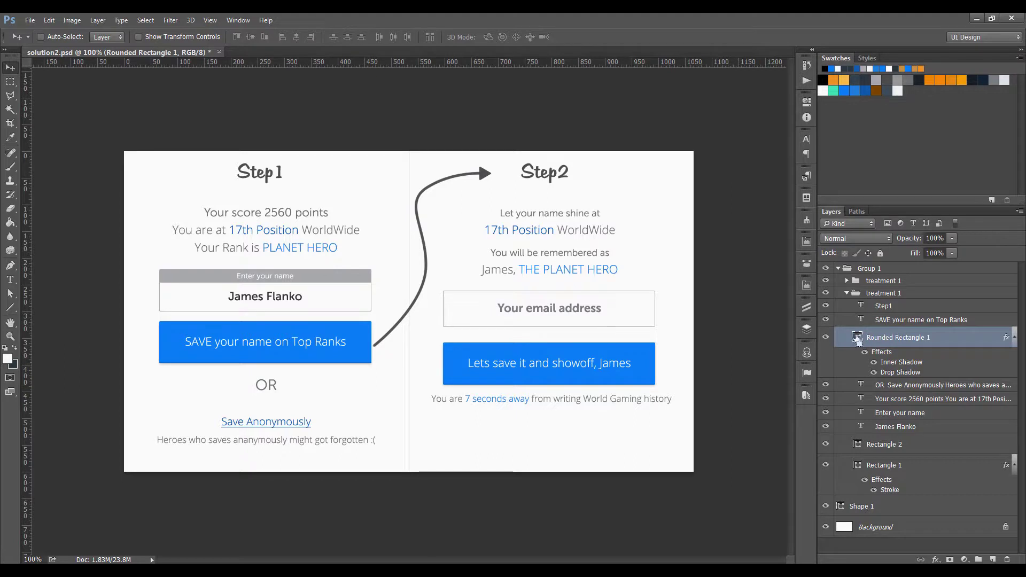
left_click(857, 338, "ctrl")
left_click_drag(27, 342, 157, 368)
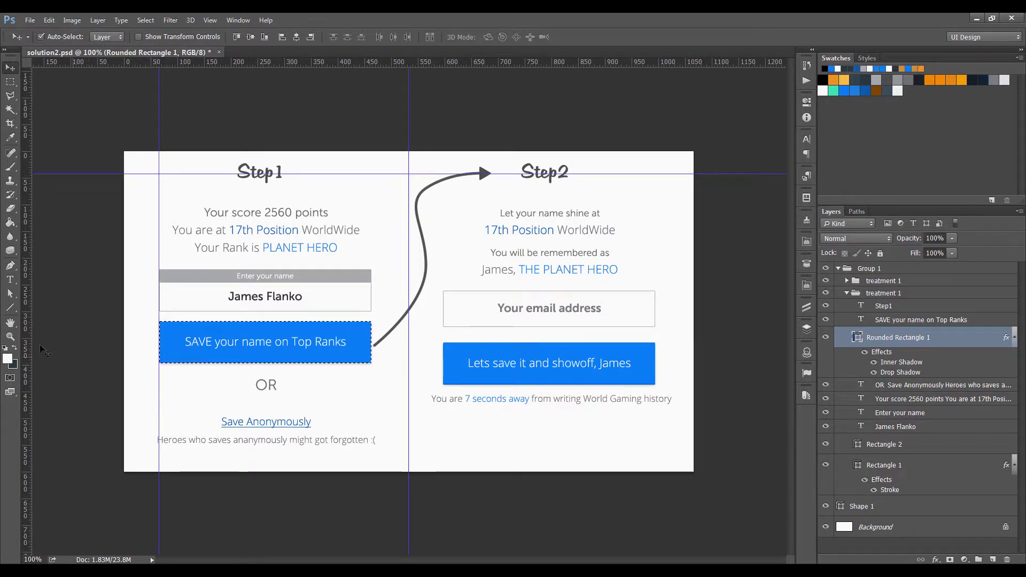
left_click_drag(28, 346, 372, 396)
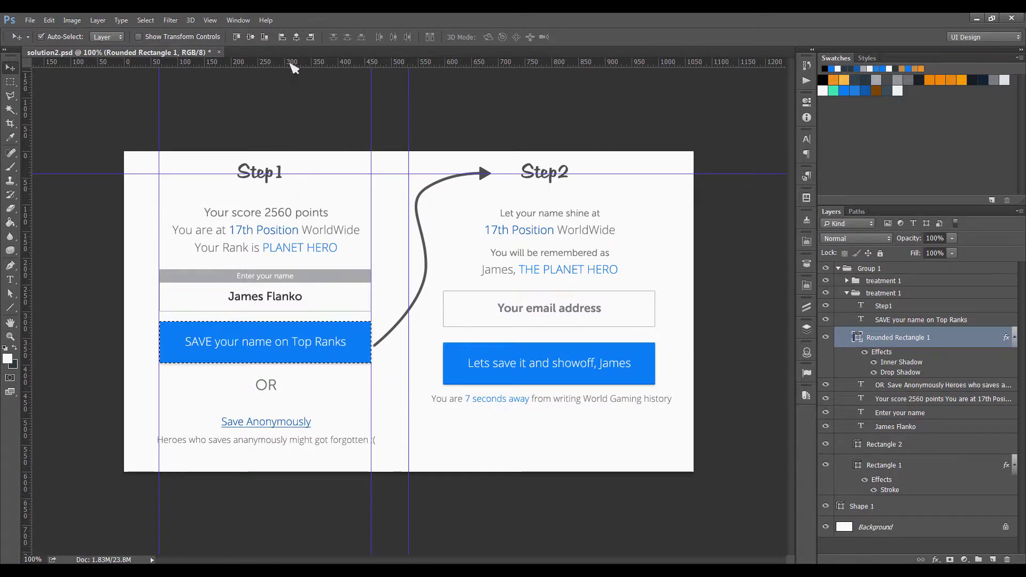
left_click_drag(292, 67, 303, 323)
left_click_drag(315, 63, 327, 363)
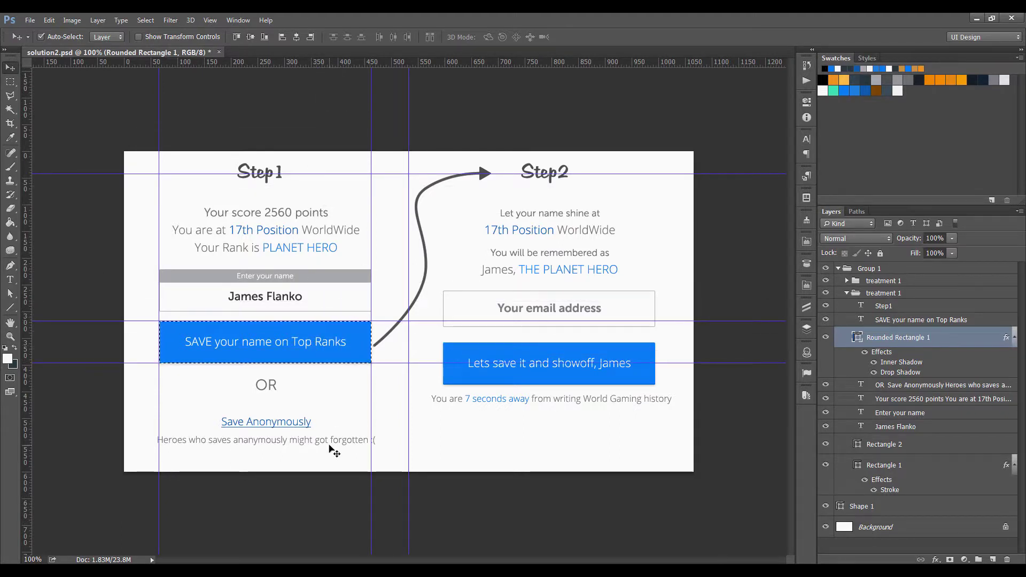
mouse_move(305, 63)
left_mouse_down()
mouse_move(302, 91)
mouse_move(311, 54)
mouse_move(317, 126)
mouse_move(317, 58)
left_mouse_up()
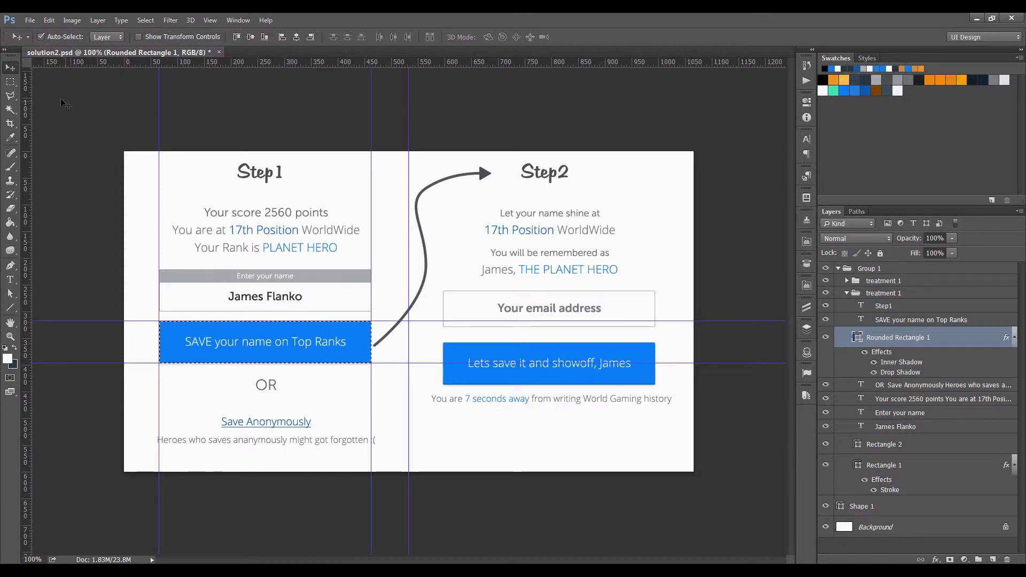
Step: Clear the button selection with the Rectangular Marquee tool and try out its selection modes
left_click_drag(10, 82, 35, 86)
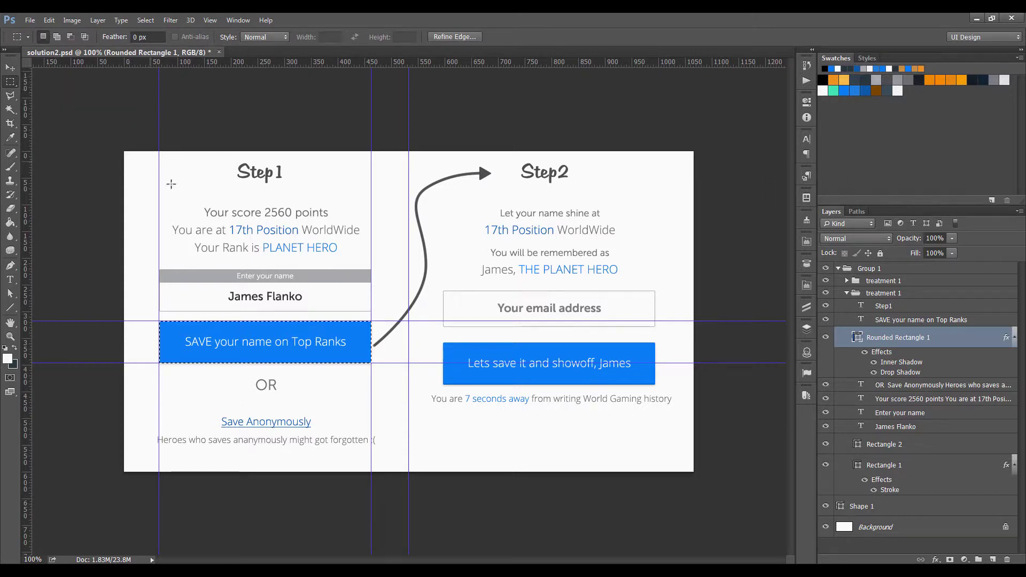
left_click(280, 279)
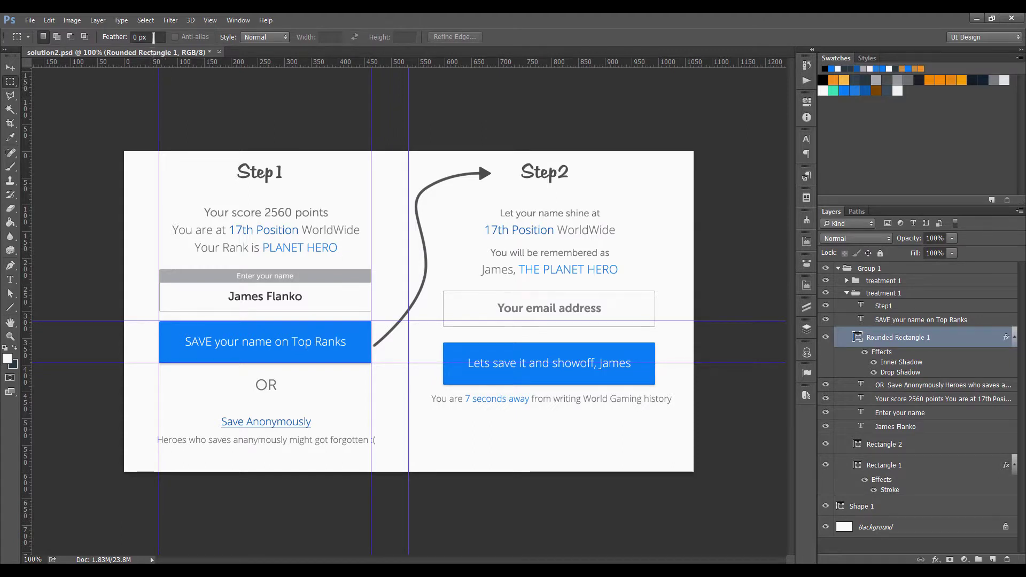
left_click(57, 38)
left_click(72, 36)
left_click(85, 38)
left_click(45, 42)
Step: Build one stepped selection from four overlapping rectangular marquees around the Step1 column, using Add to selection mode
left_click(57, 37)
left_click_drag(182, 203, 315, 312)
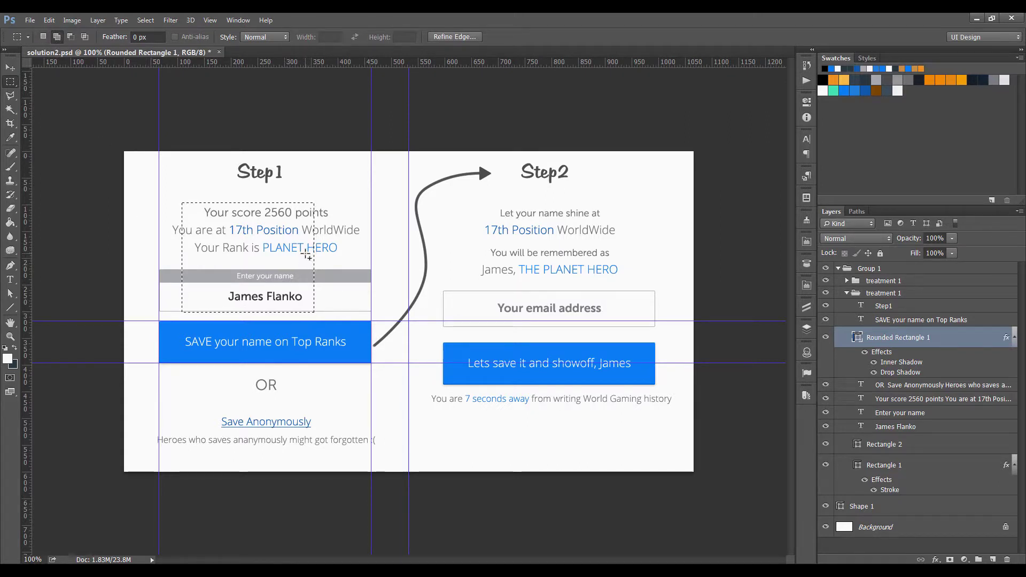
left_click_drag(306, 254, 482, 352)
left_click_drag(214, 288, 345, 424)
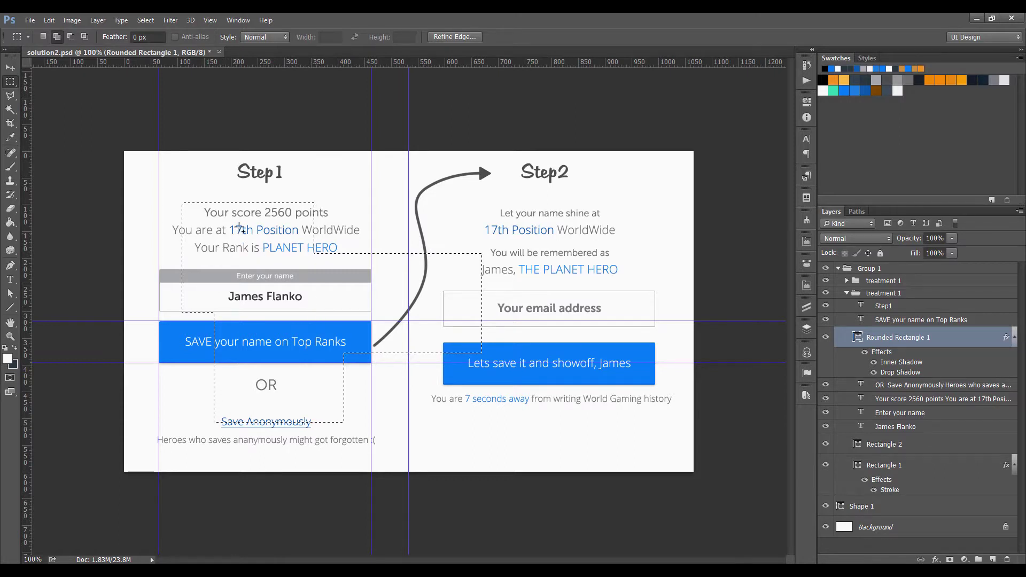
left_click_drag(292, 188, 430, 297)
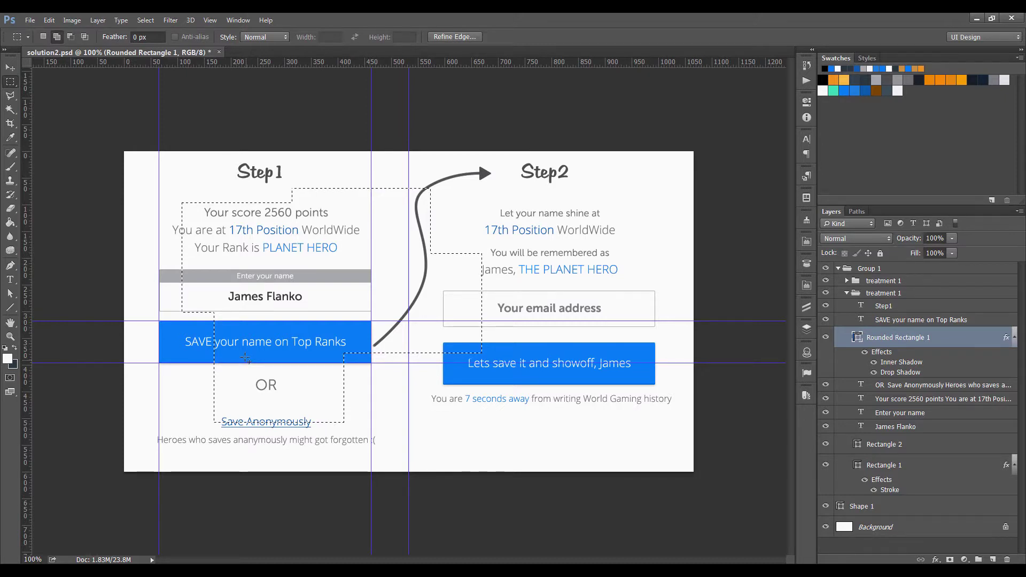
Step: Cut away the right and lower parts of the stepped selection with four rectangles in Subtract from selection mode
left_click(71, 37)
left_click_drag(259, 163, 482, 295)
left_click_drag(343, 265, 527, 356)
left_click_drag(265, 264, 402, 446)
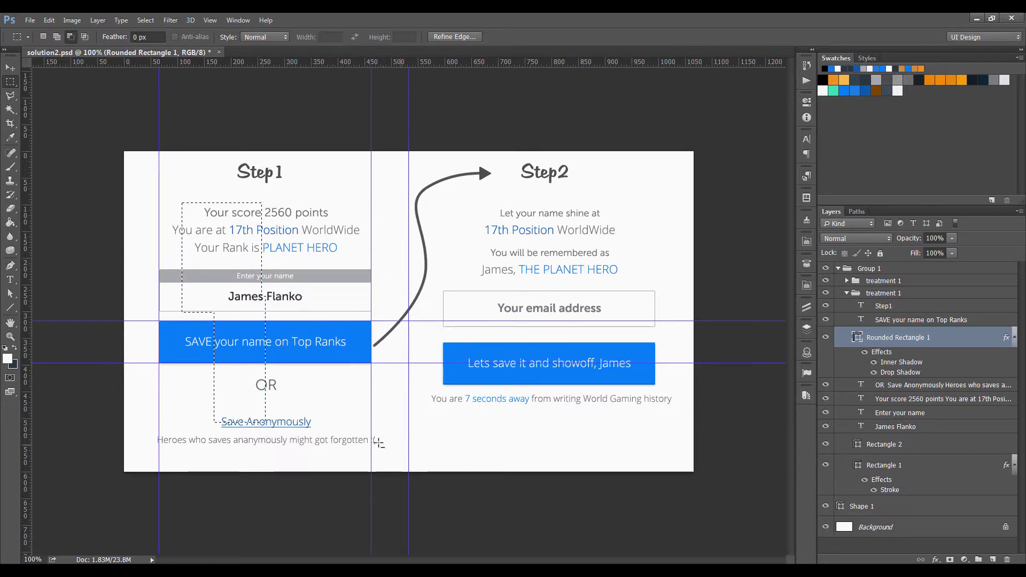
left_click_drag(179, 336, 380, 449)
Step: Intersect the remaining selection with a rectangle spanning the rank text and the name field in the Step1 column
left_click(84, 37)
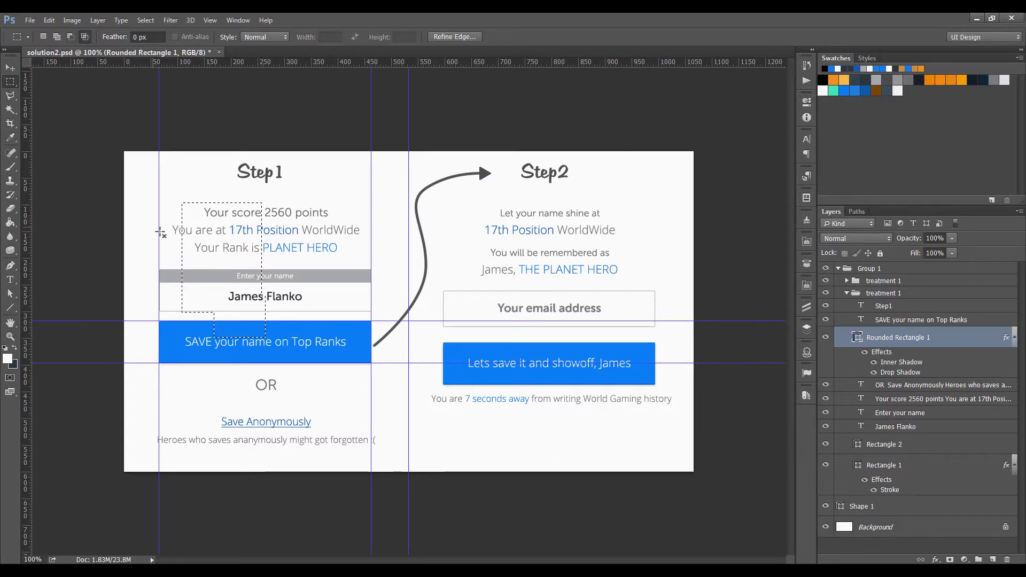
left_click_drag(176, 229, 304, 301)
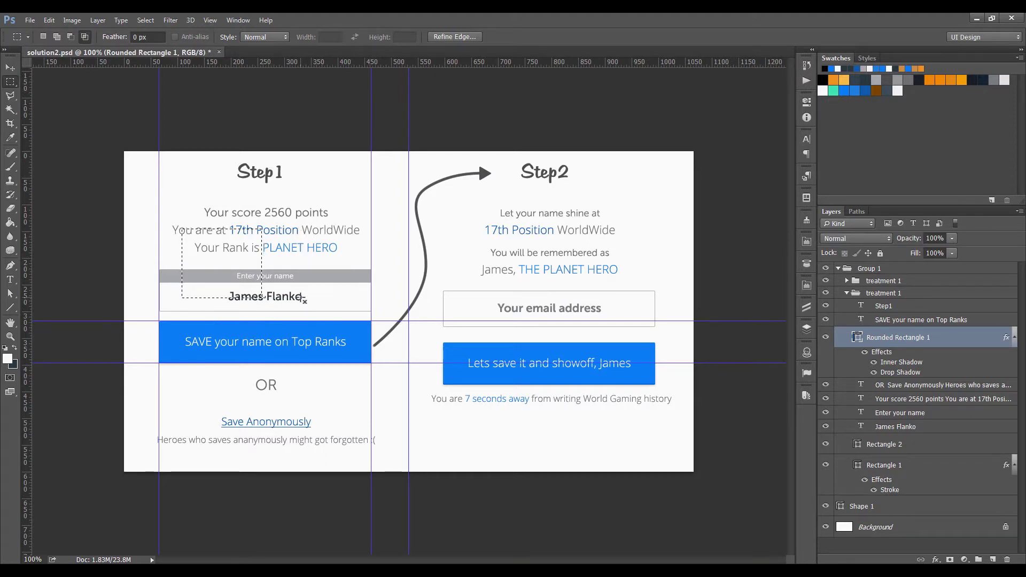